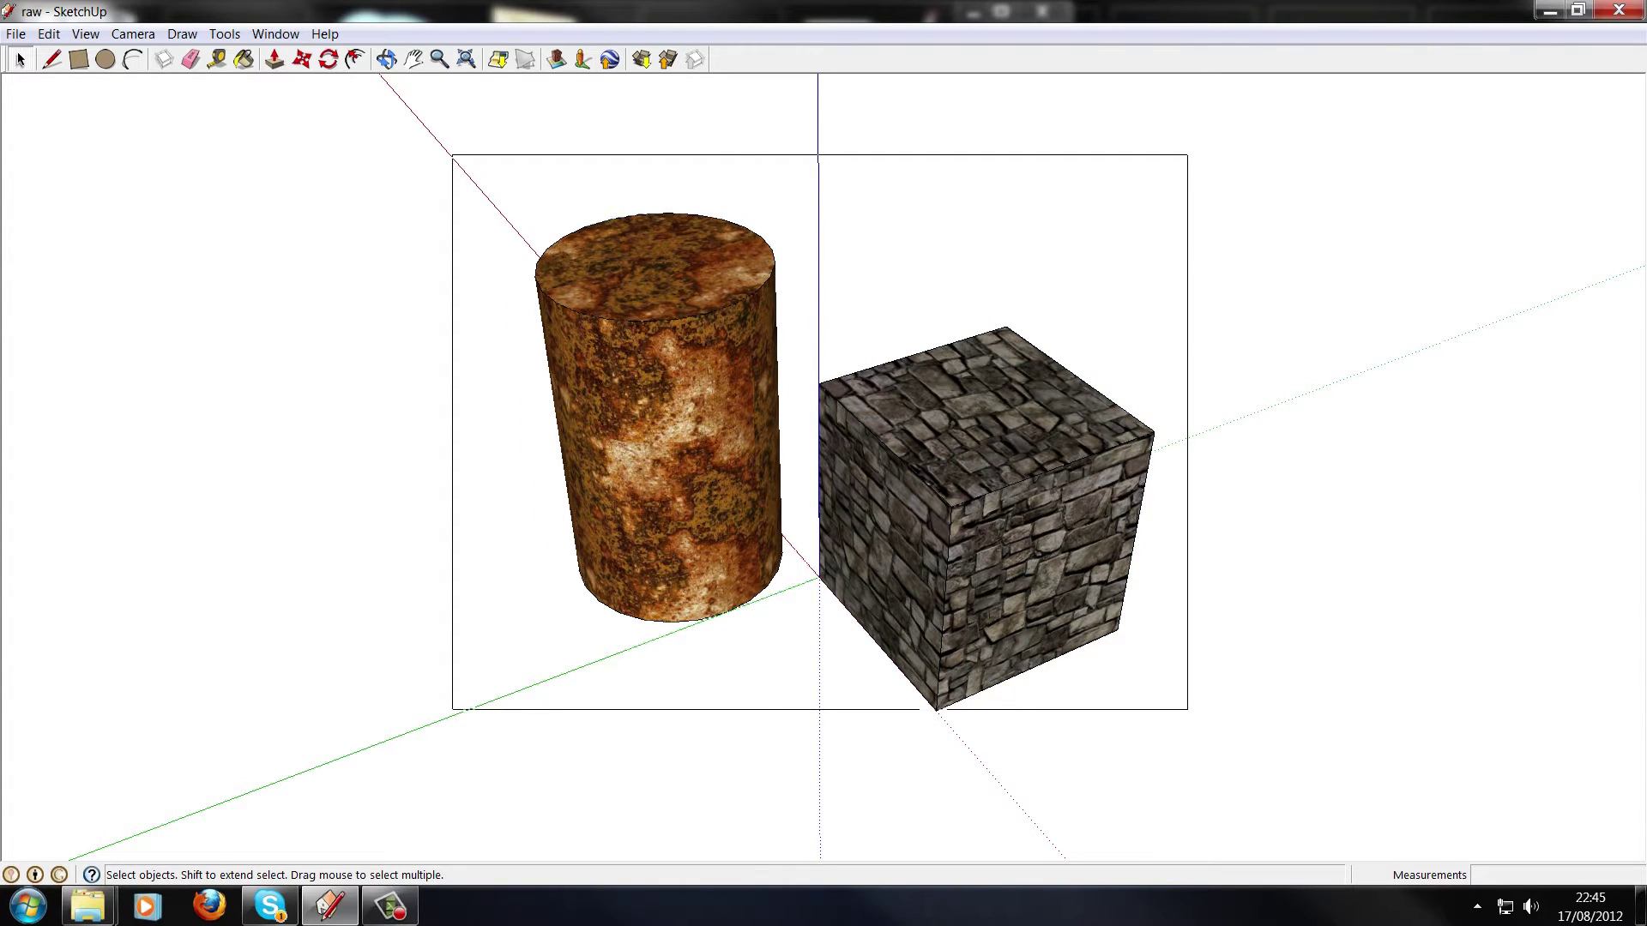
# Inspect the rusty cylinder and stone box in the model and the project files in the YOUTUBE TUTORIAL folder
pyautogui.moveTo(1187, 709); pyautogui.dragTo(1187, 709)
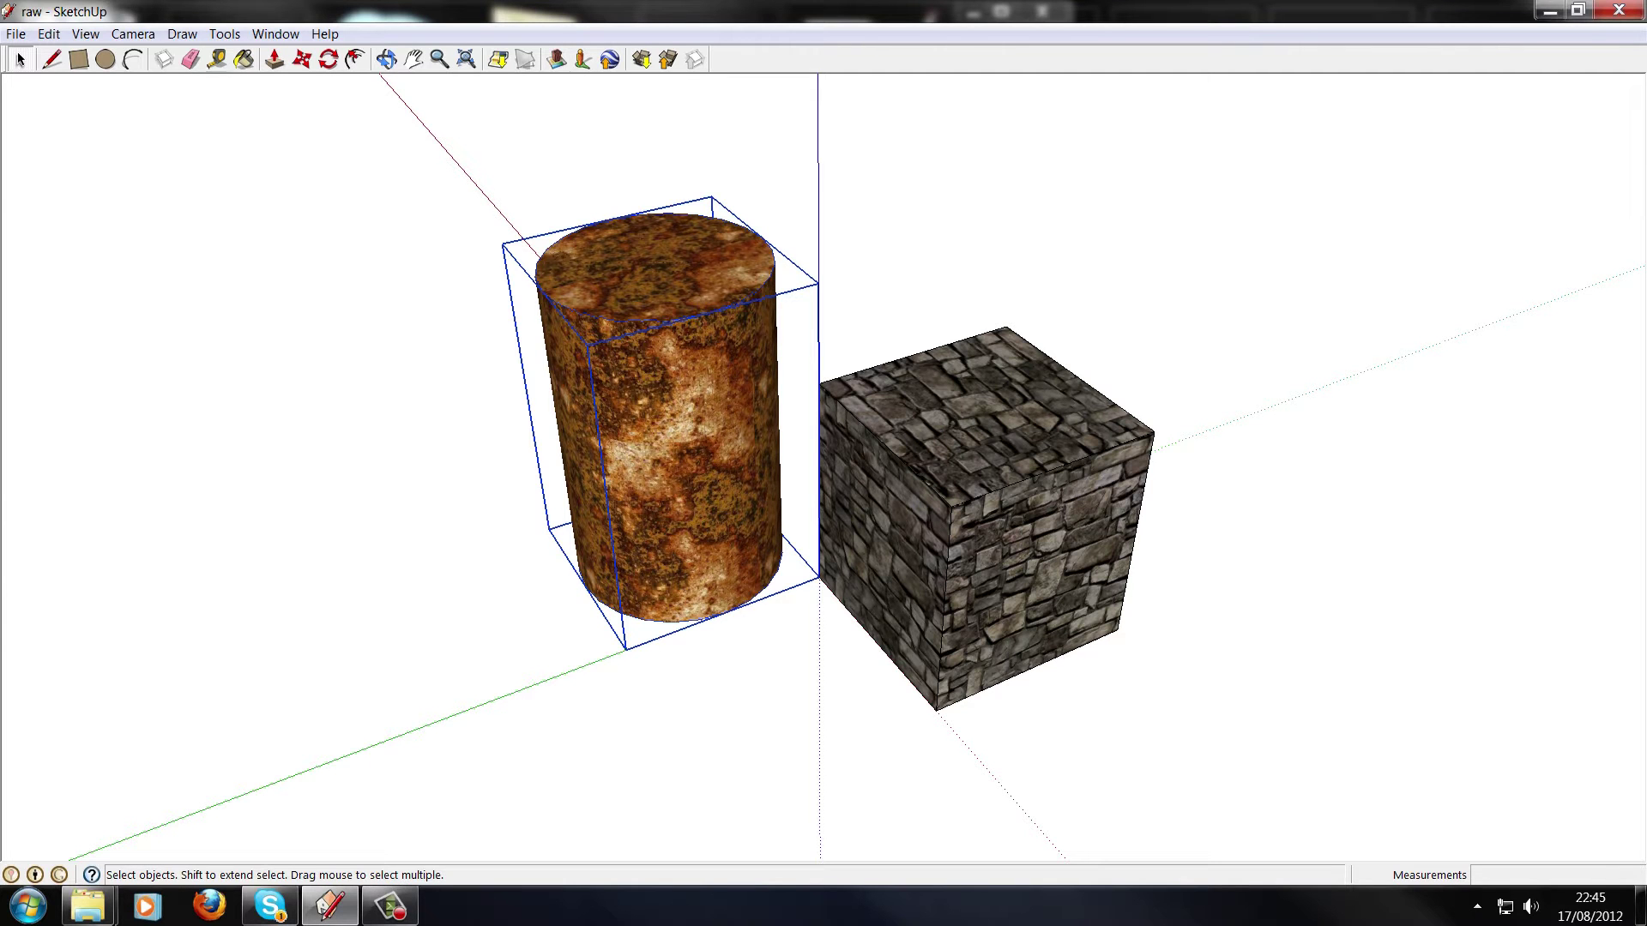
pyautogui.click(986, 515)
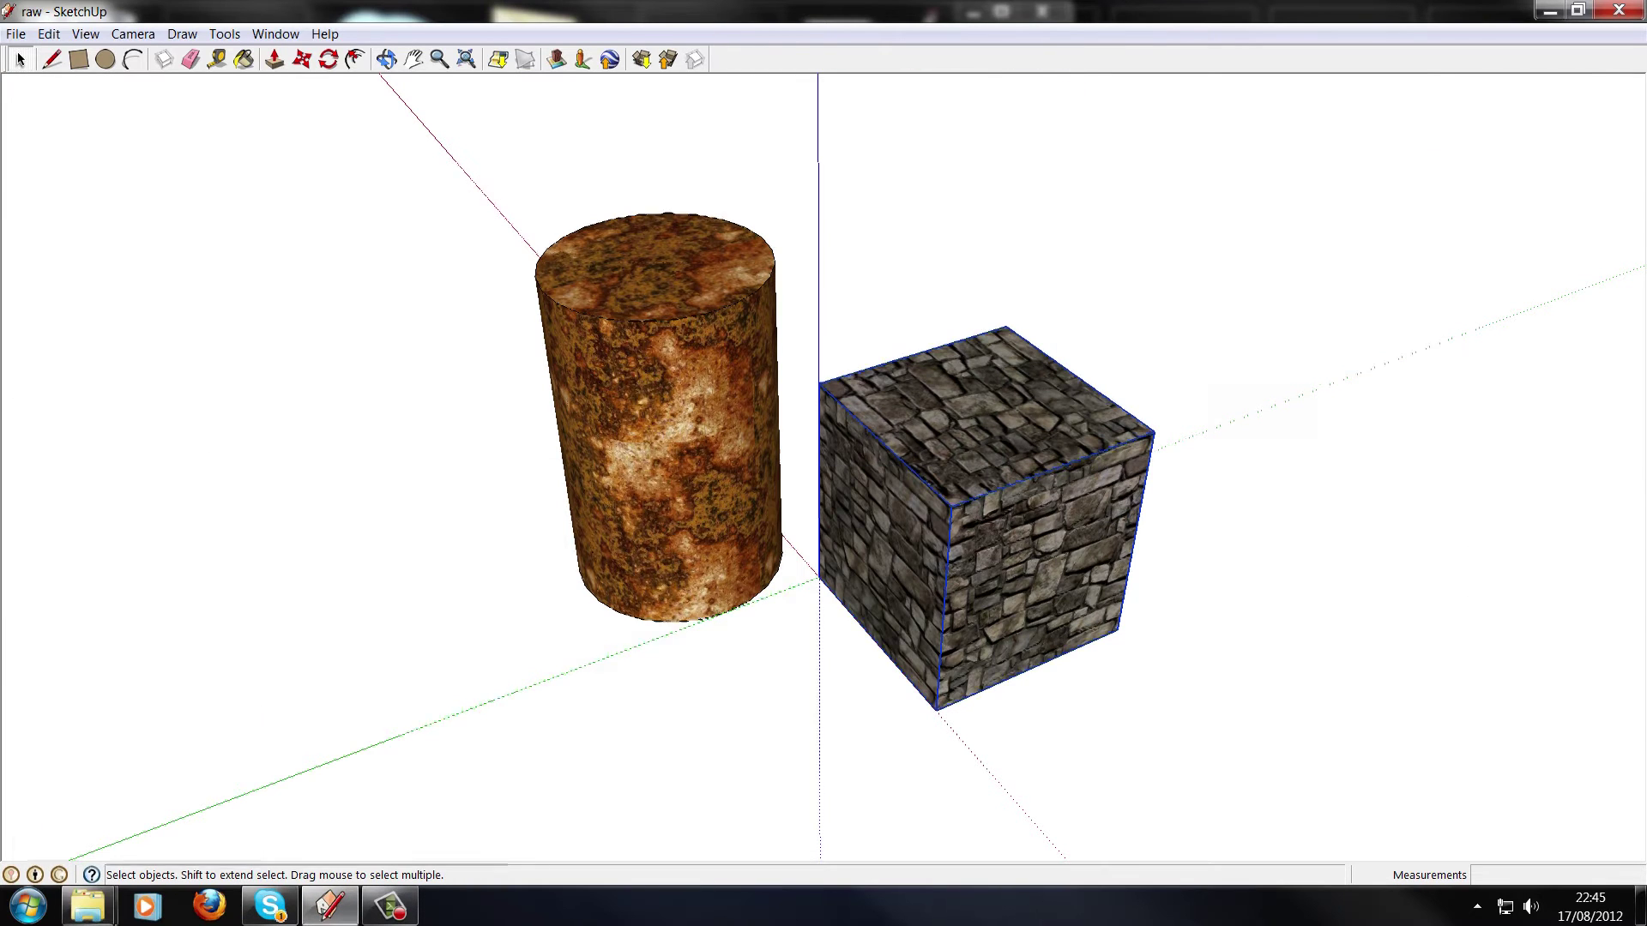
pyautogui.click(115, 794)
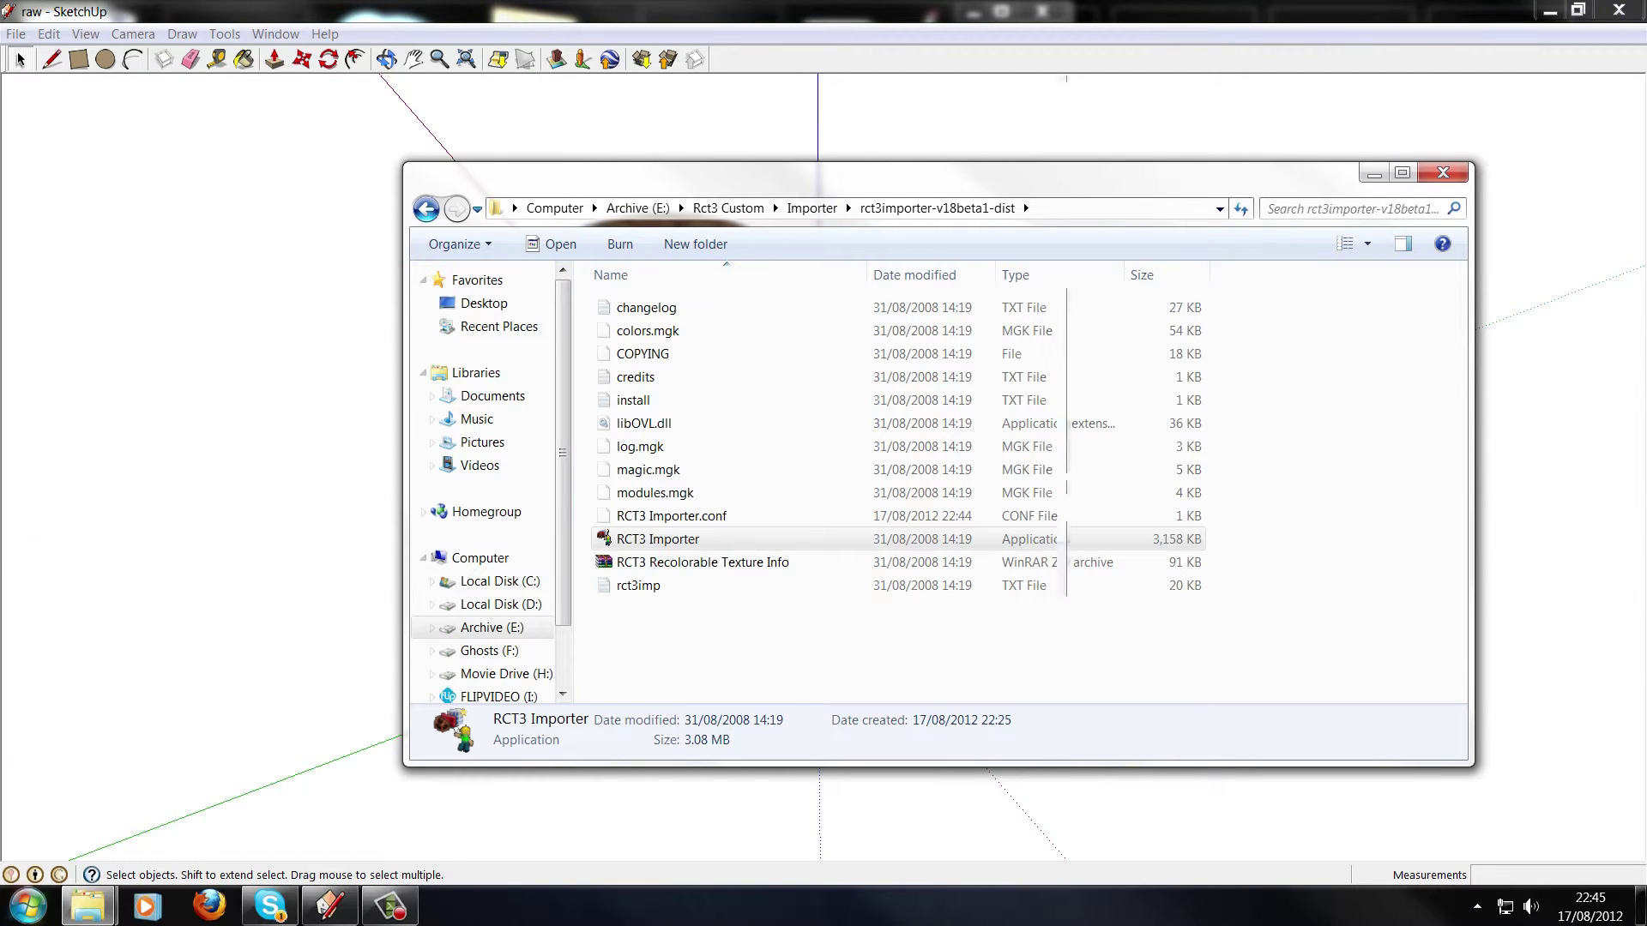
pyautogui.hotkey('alt', 'Tab')
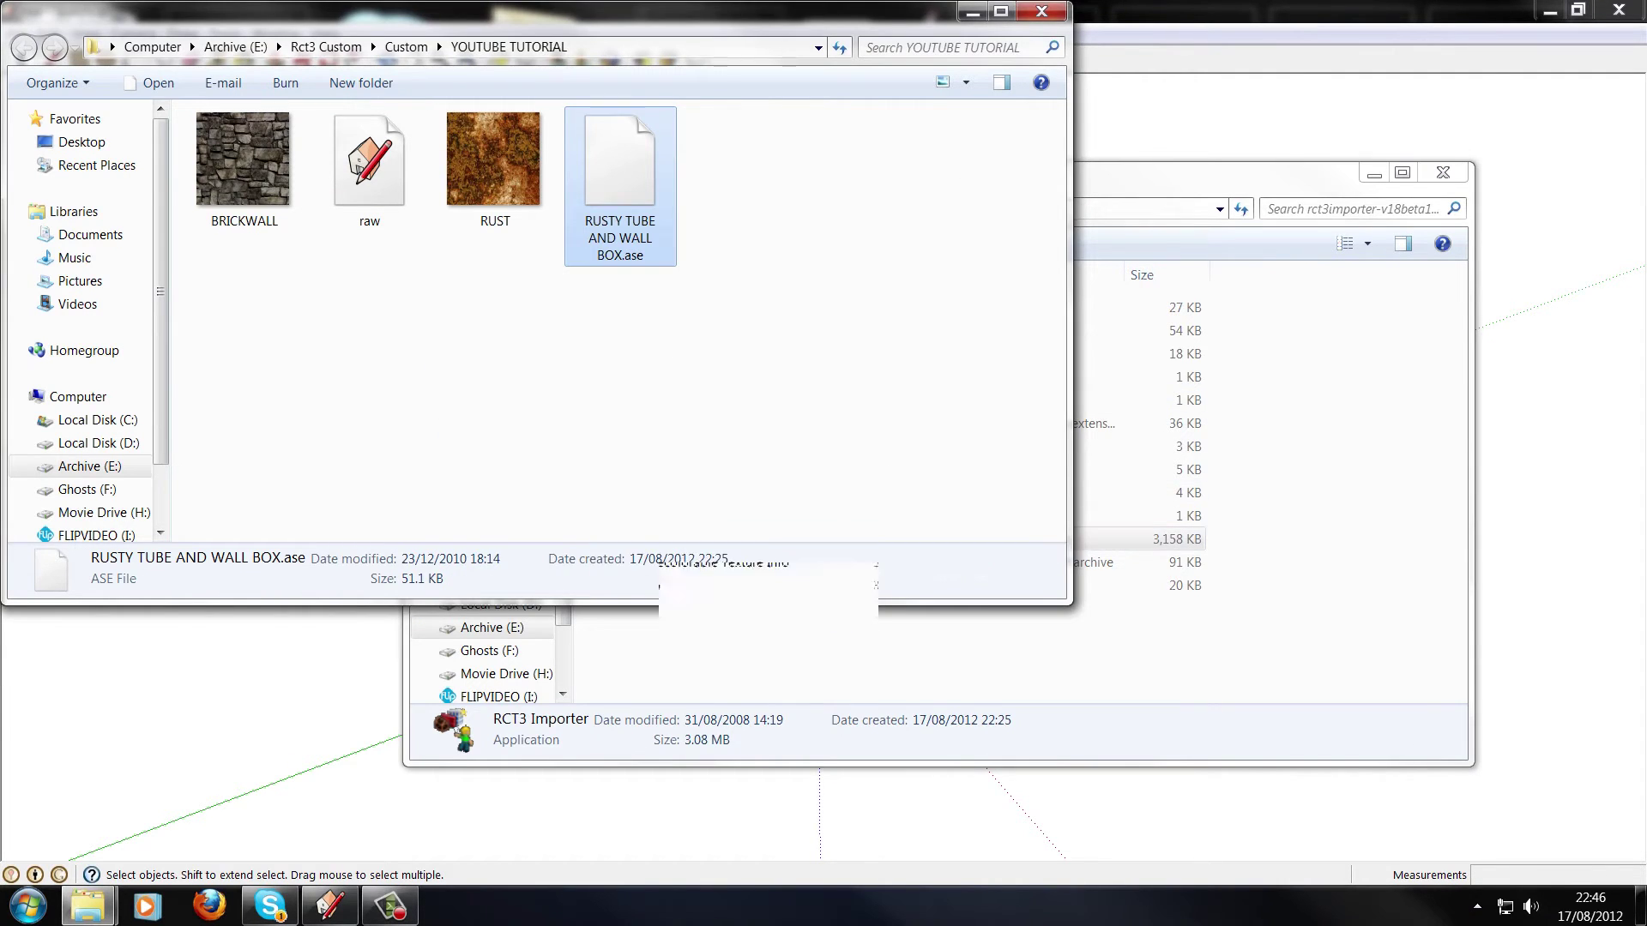
# Run RCT3 Importer as administrator from the rct3importer-v18beta1-dist folder
pyautogui.click(772, 654)
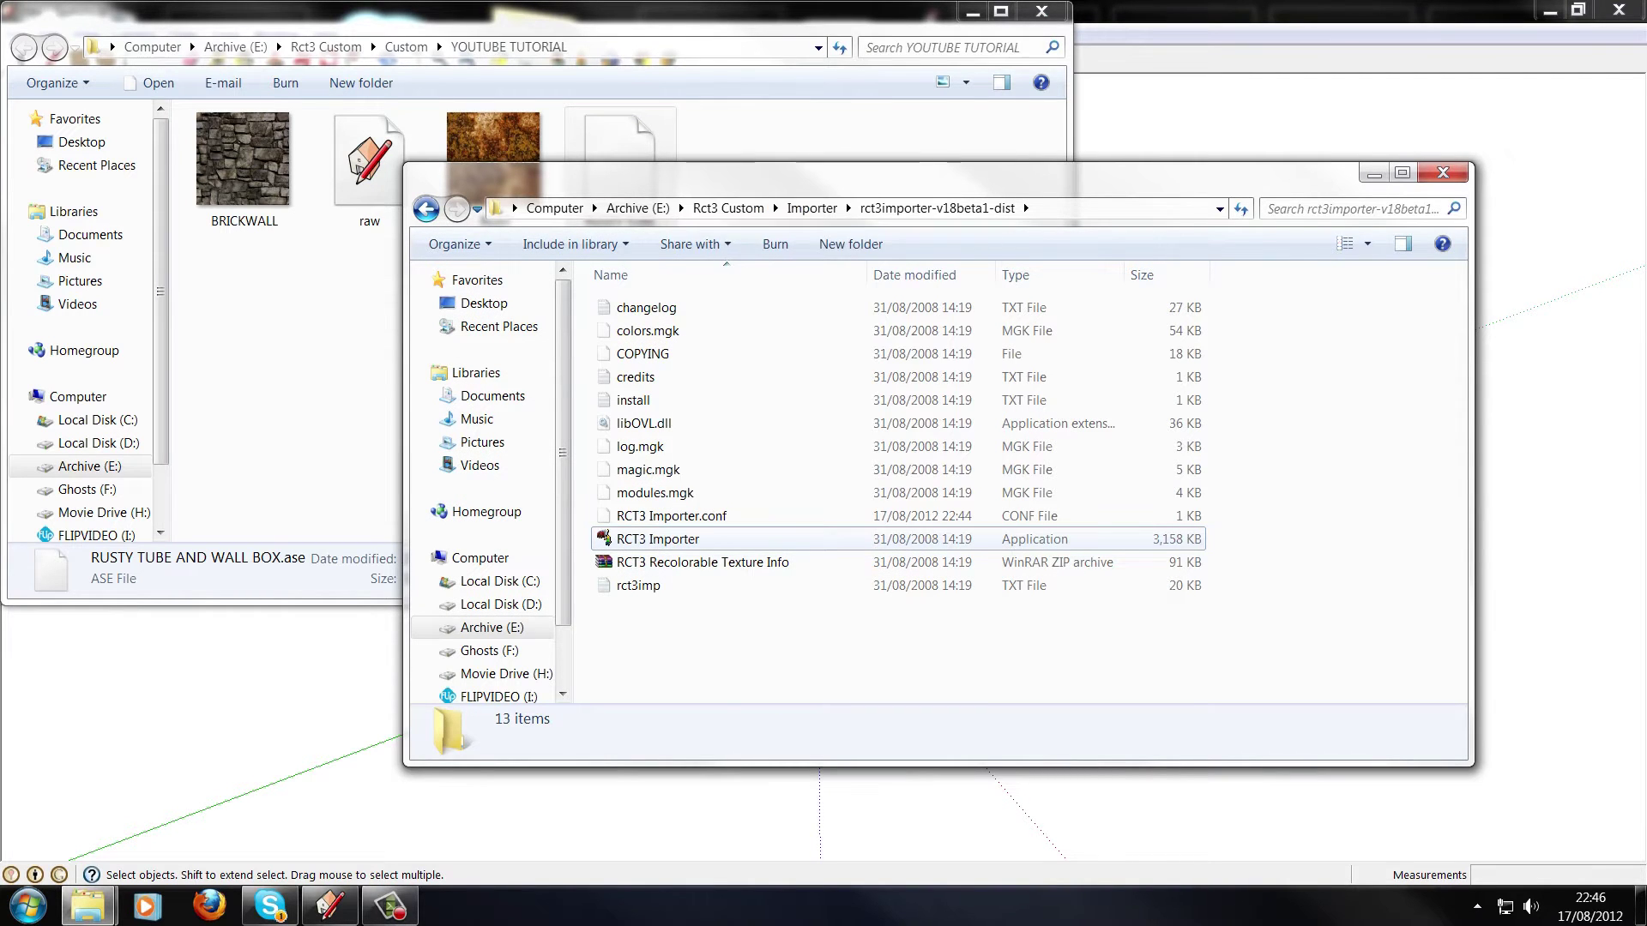
pyautogui.click(660, 586)
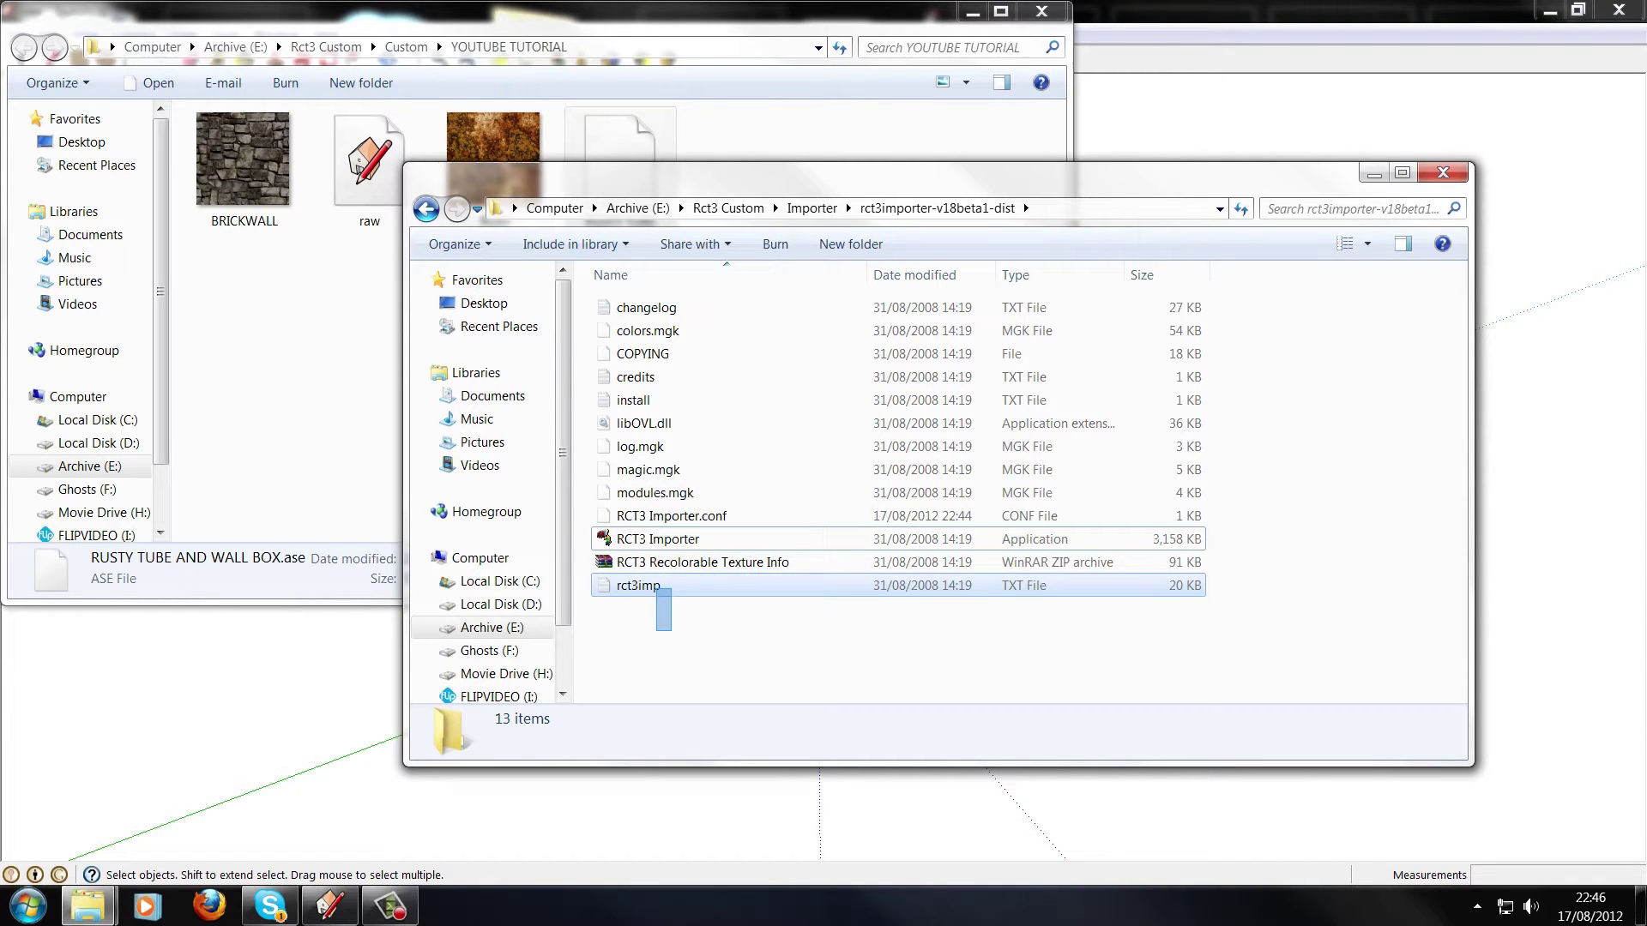
pyautogui.rightClick(663, 586)
pyautogui.press('Escape')
pyautogui.rightClick(668, 541)
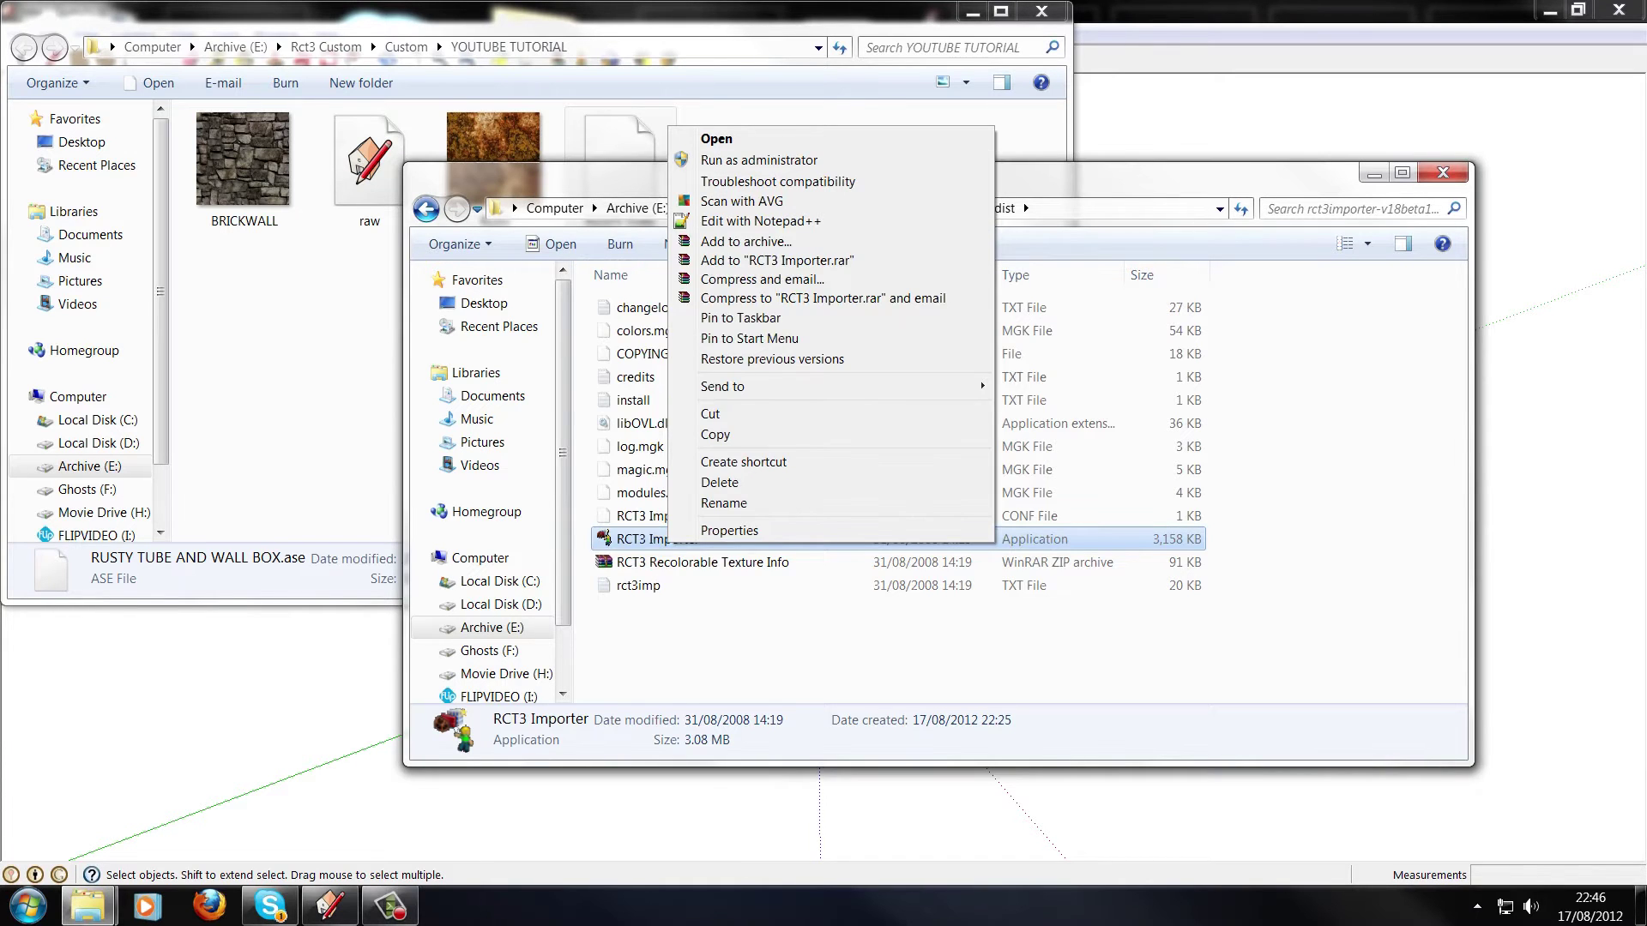
pyautogui.click(759, 161)
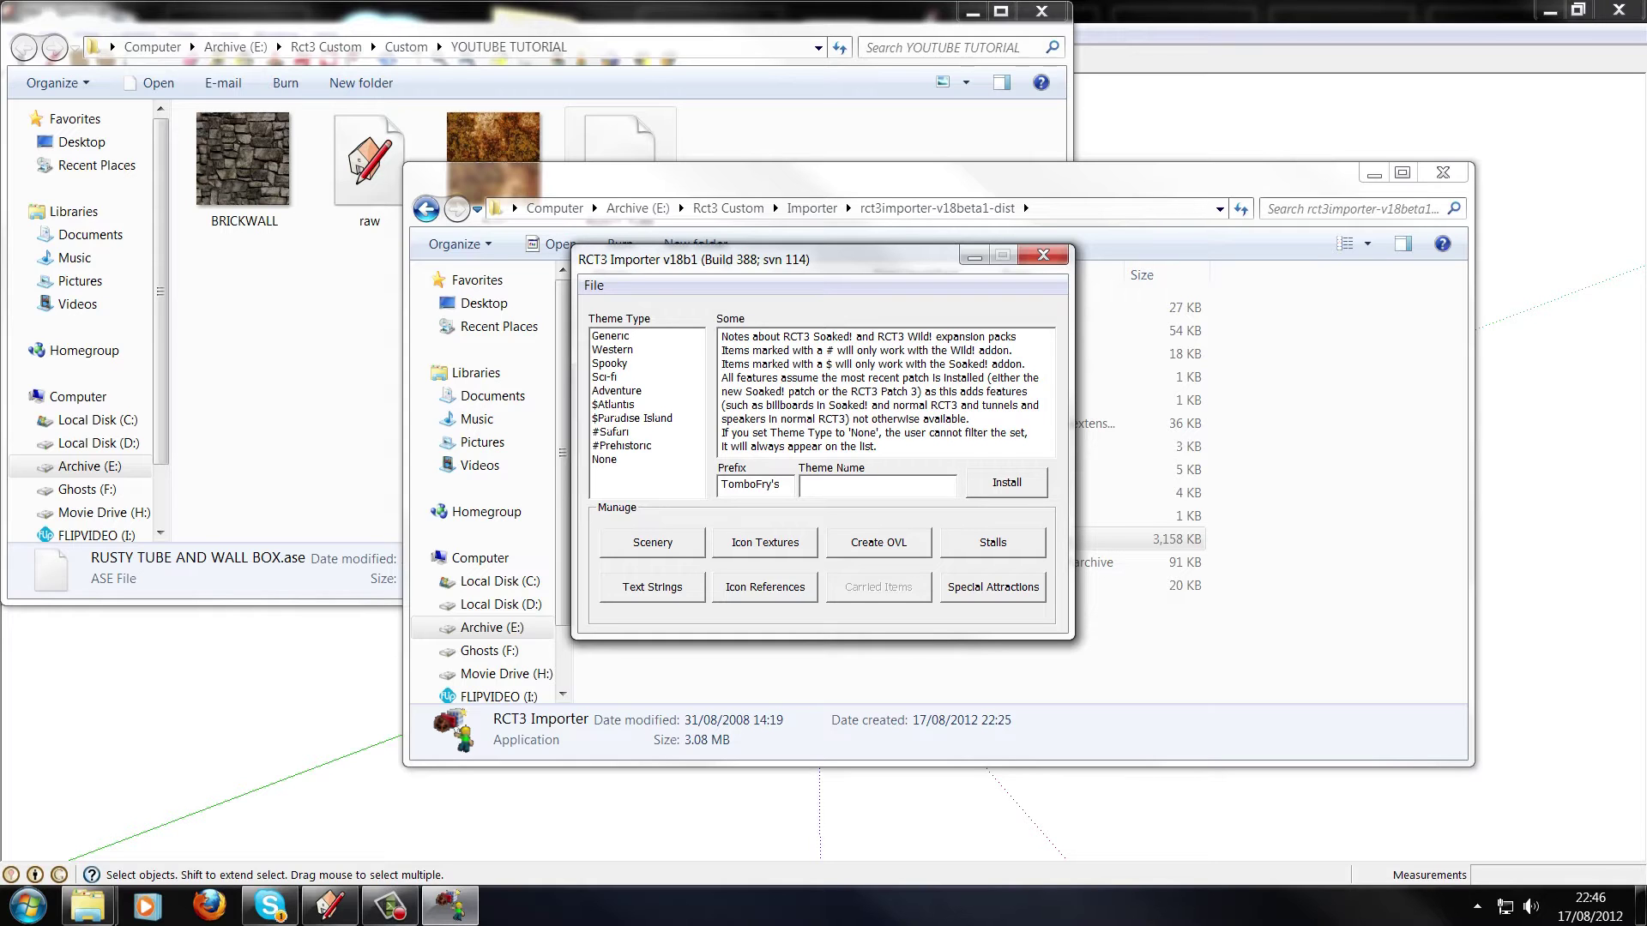
# Set the theme type to Generic with the creator's name as prefix, and open the OVL creation window
pyautogui.click(611, 336)
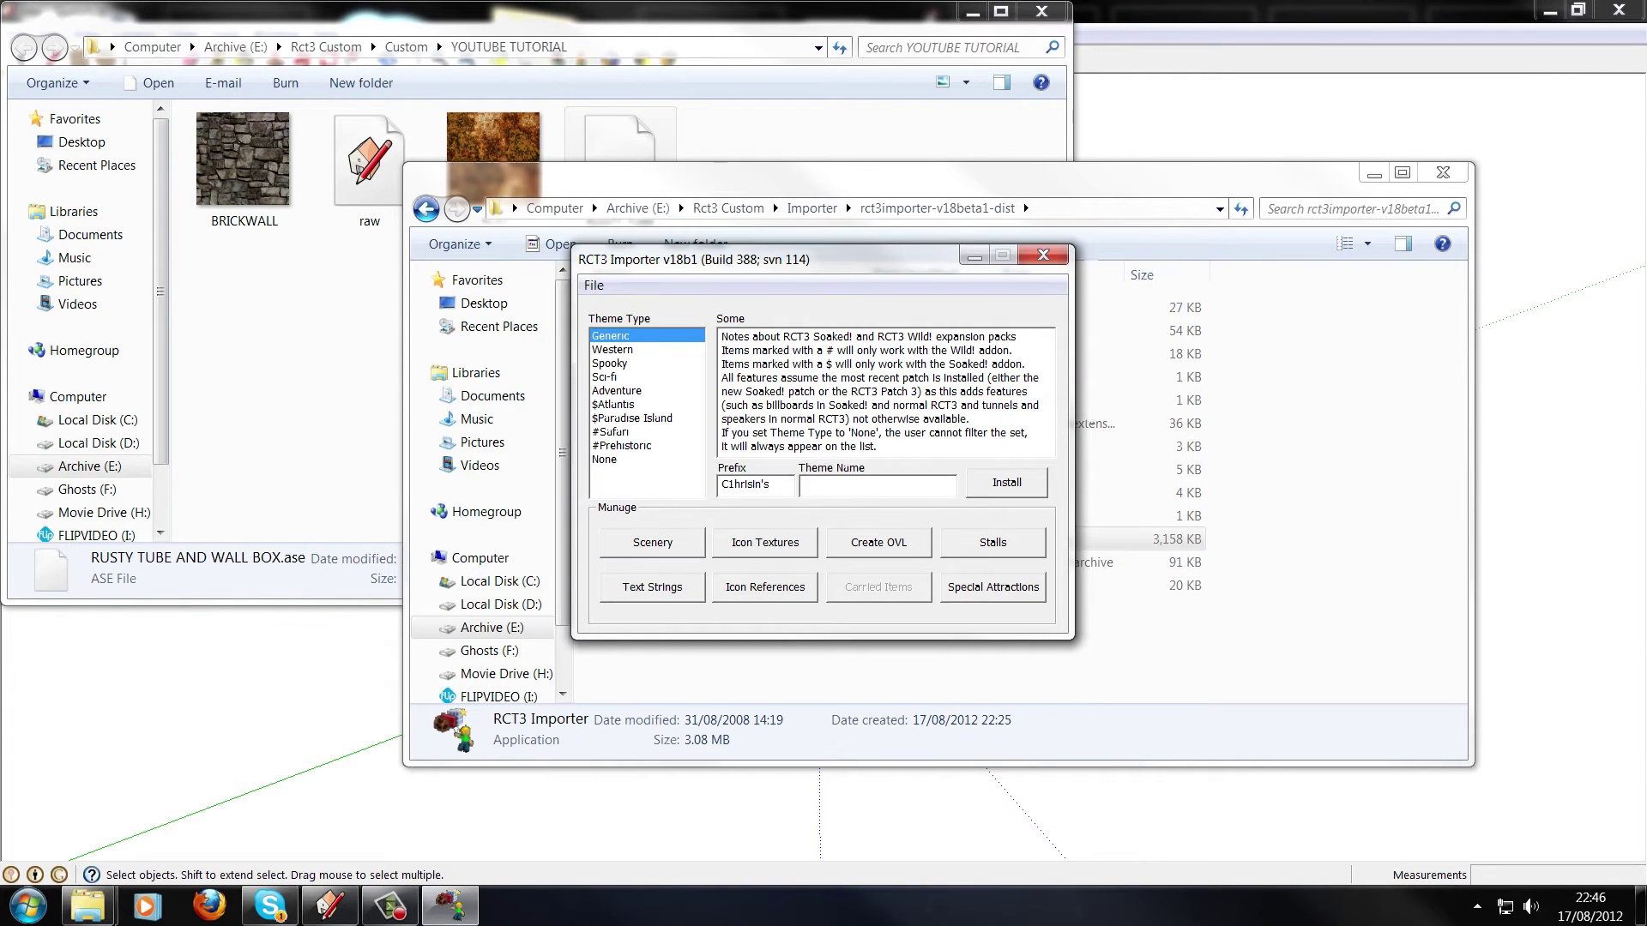
pyautogui.click(878, 542)
pyautogui.moveTo(1095, 186); pyautogui.dragTo(943, 255)
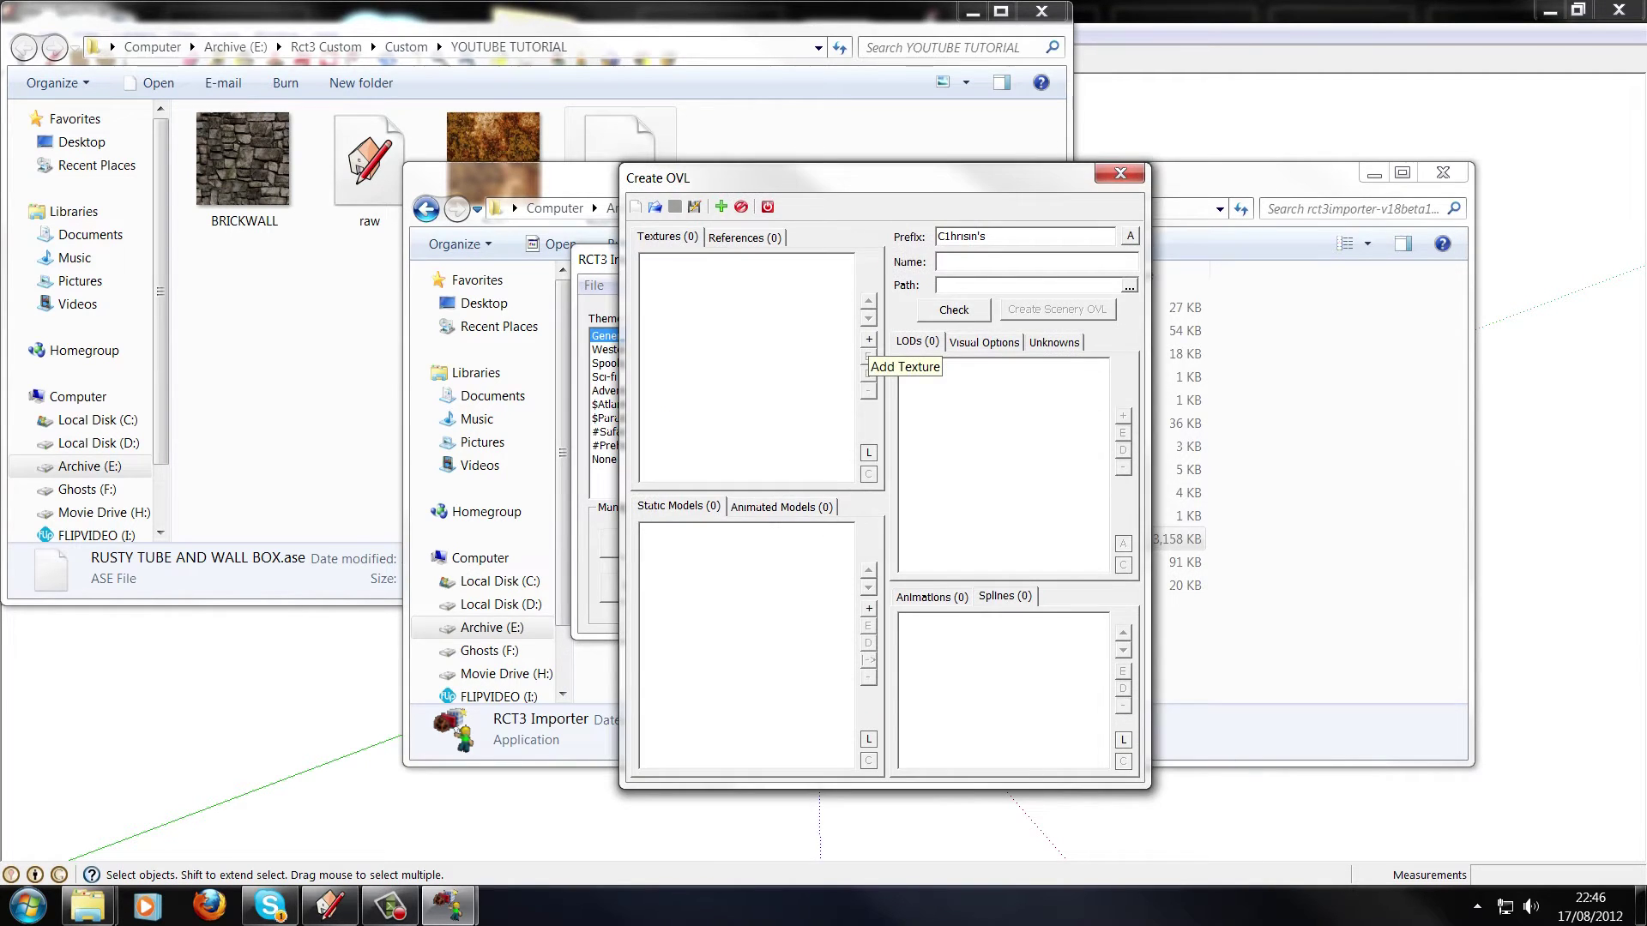
# Add BRICKWALL.jpg and RUST.jpg as textures named BRICKWALL and RUST
pyautogui.click(869, 341)
pyautogui.click(869, 340)
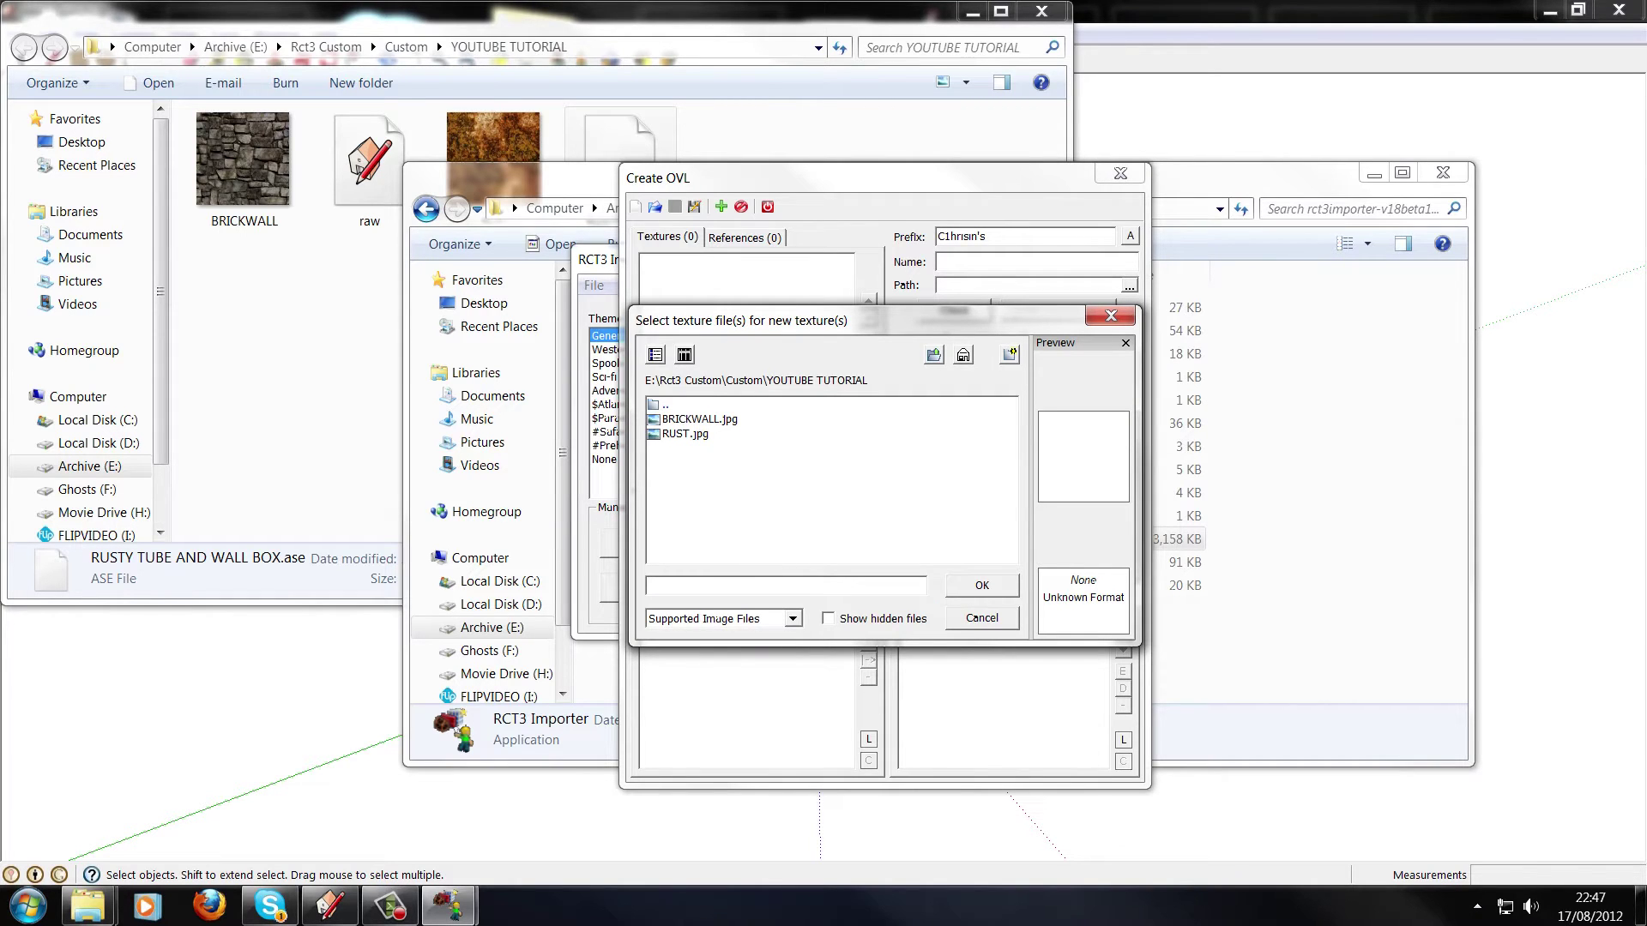
pyautogui.click(699, 418)
pyautogui.click(685, 434)
pyautogui.click(699, 420)
pyautogui.click(982, 586)
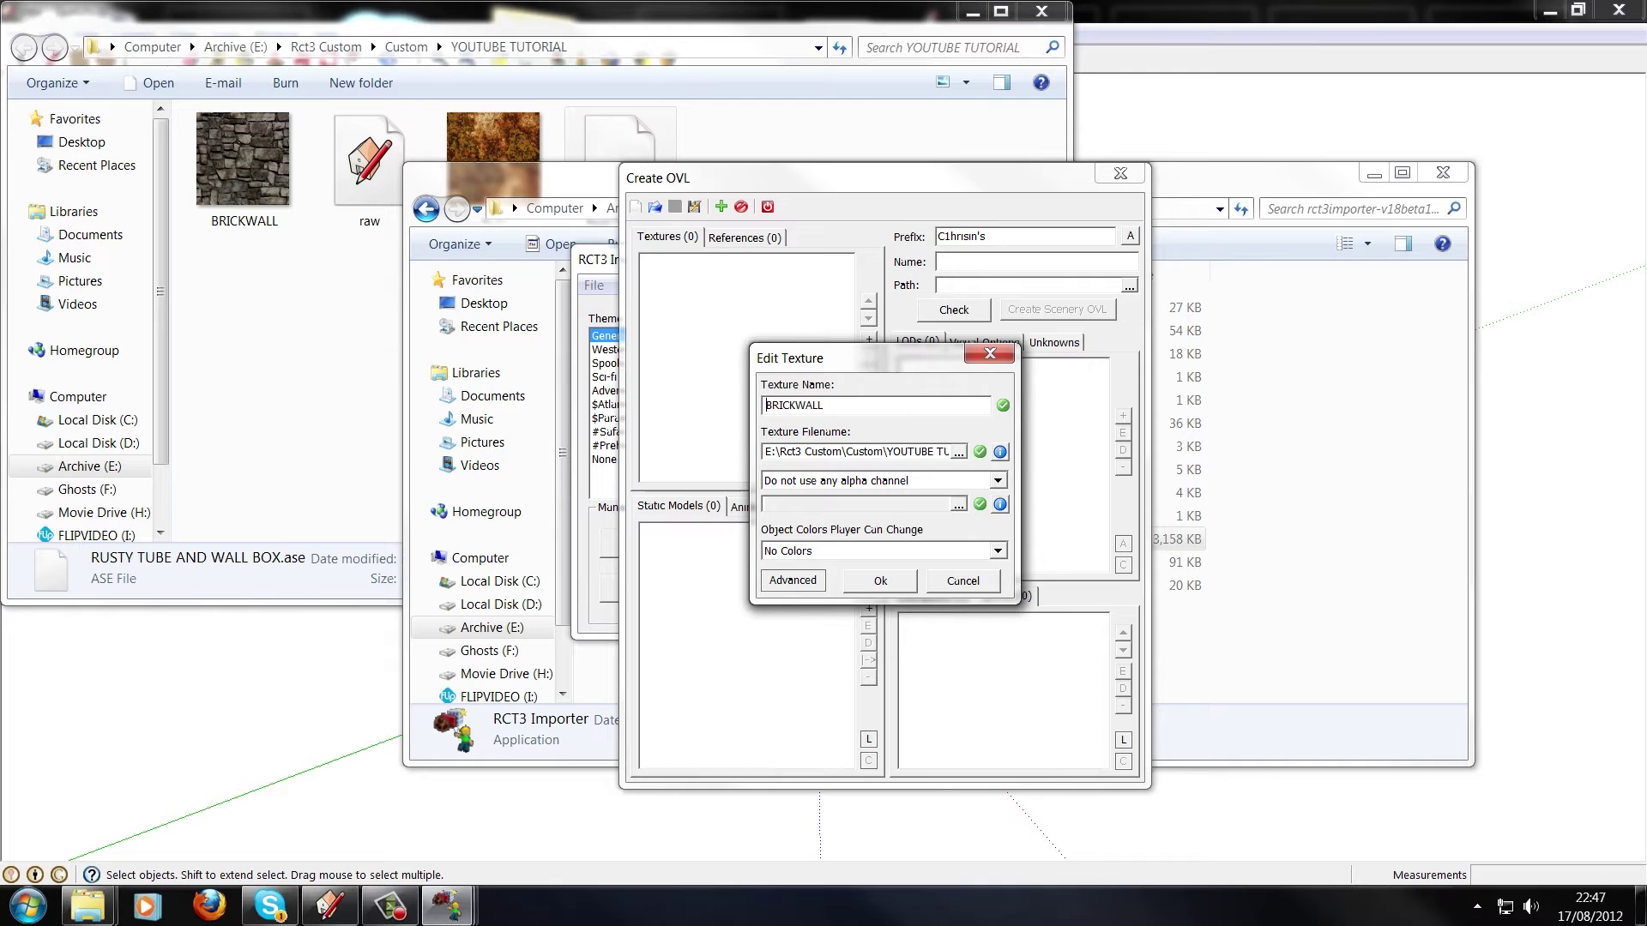
pyautogui.click(686, 434)
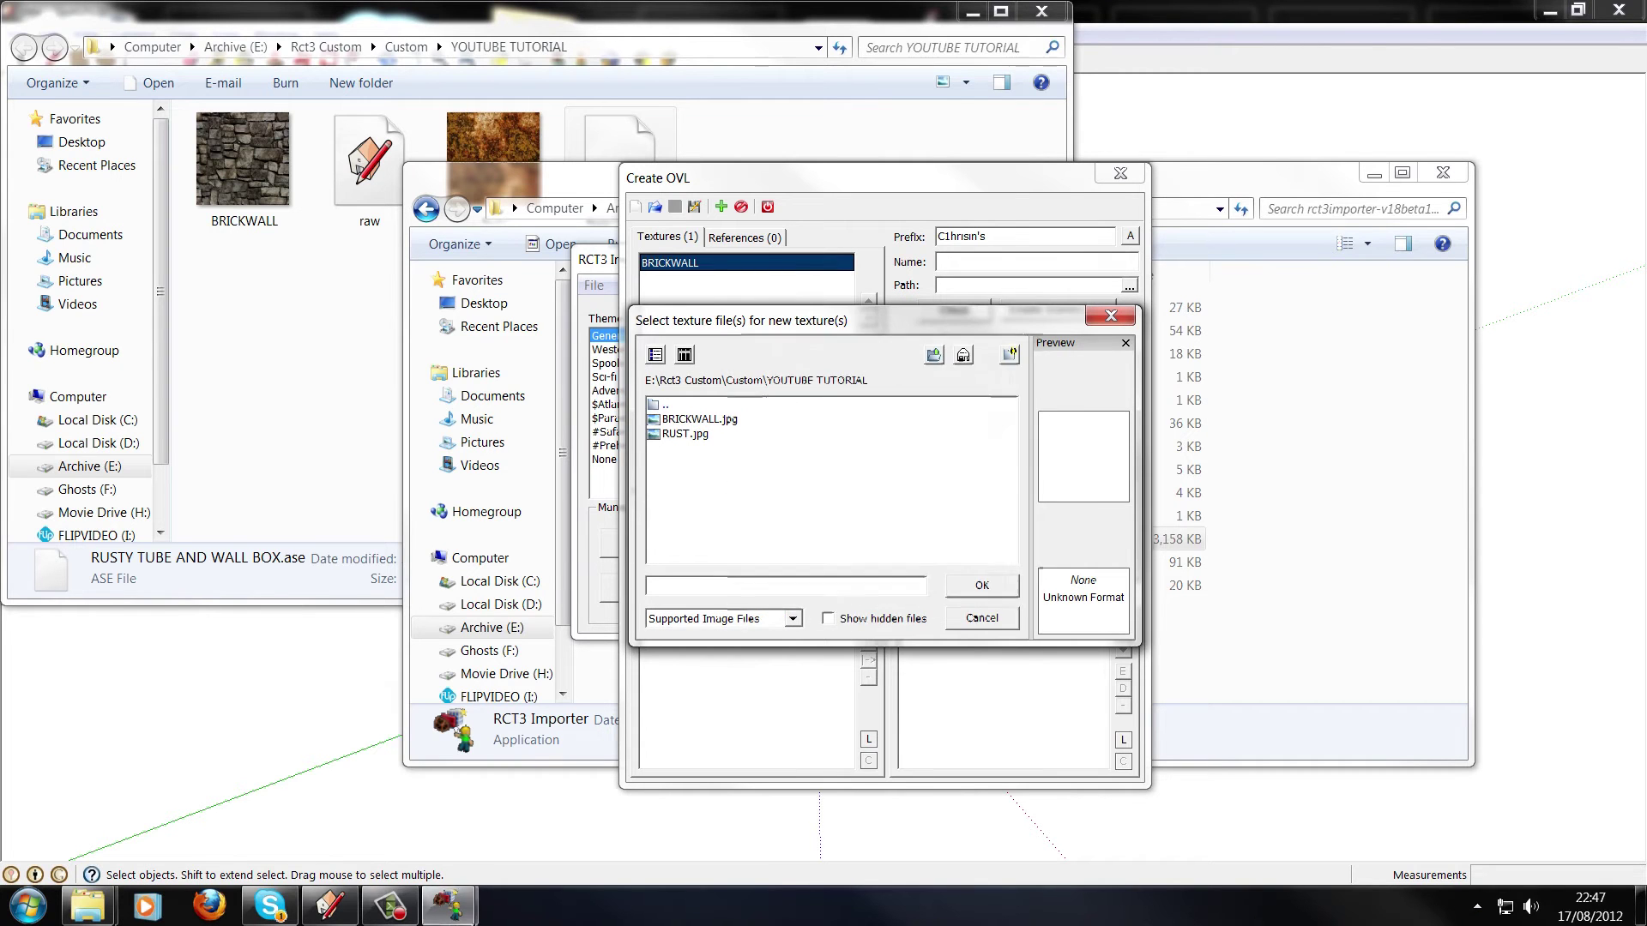
pyautogui.press('BackSpace')
pyautogui.press('BackSpace')
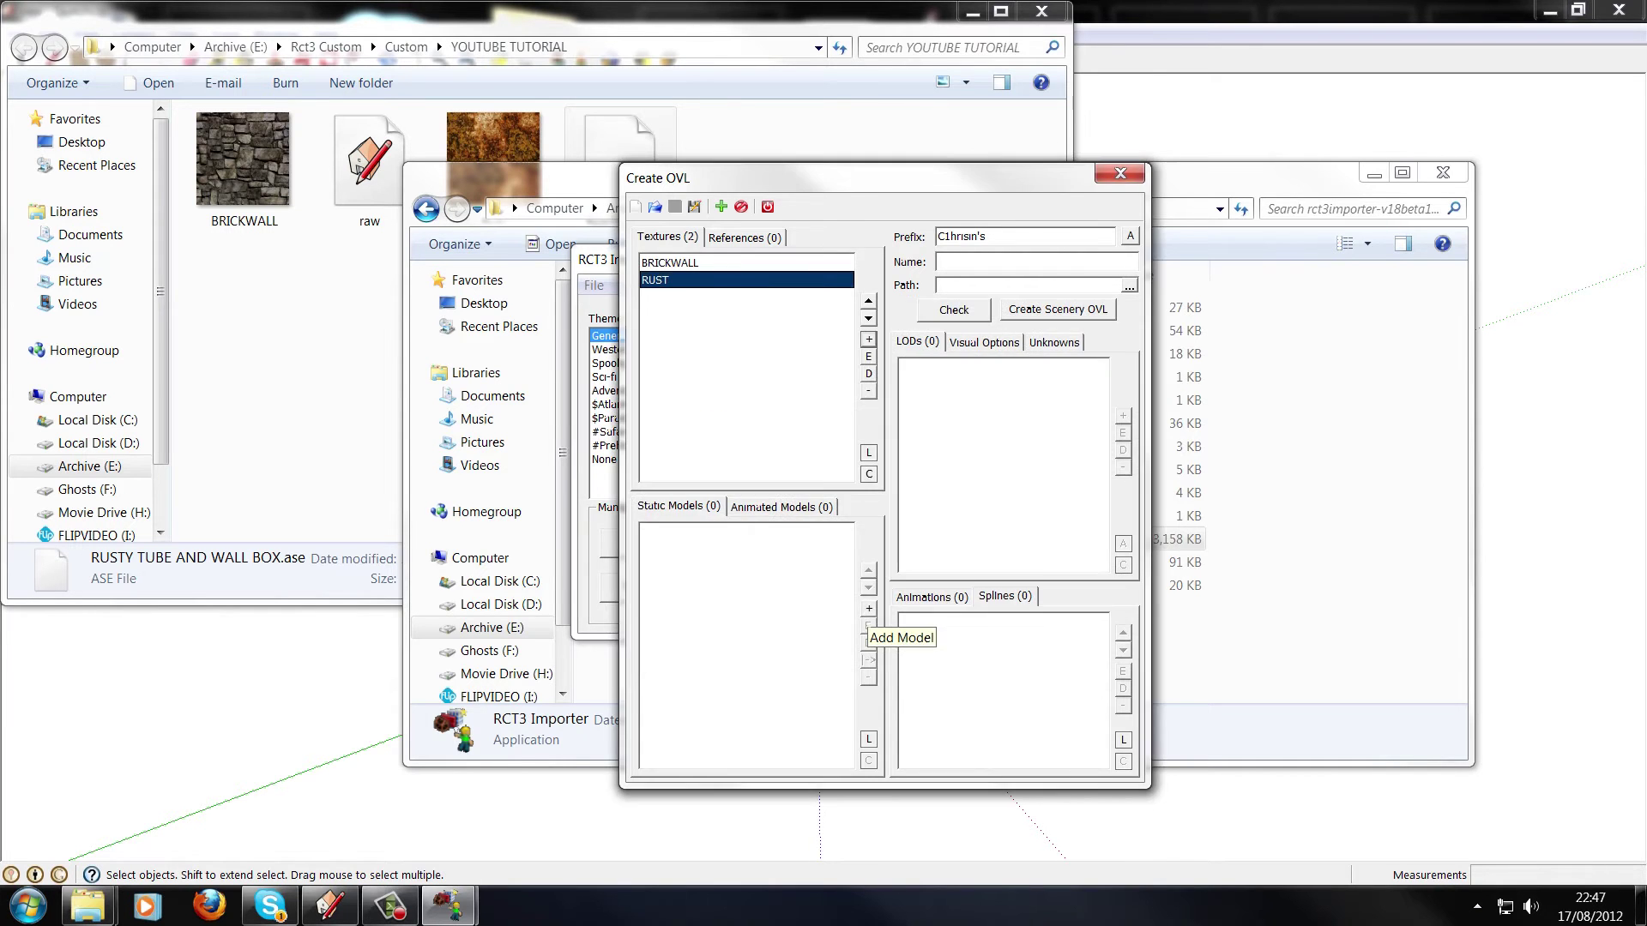
# Add RUSTY TUBE AND WALL BOX.ase as a static model using the Left-Handed, Z-Up coordinate system
pyautogui.click(868, 609)
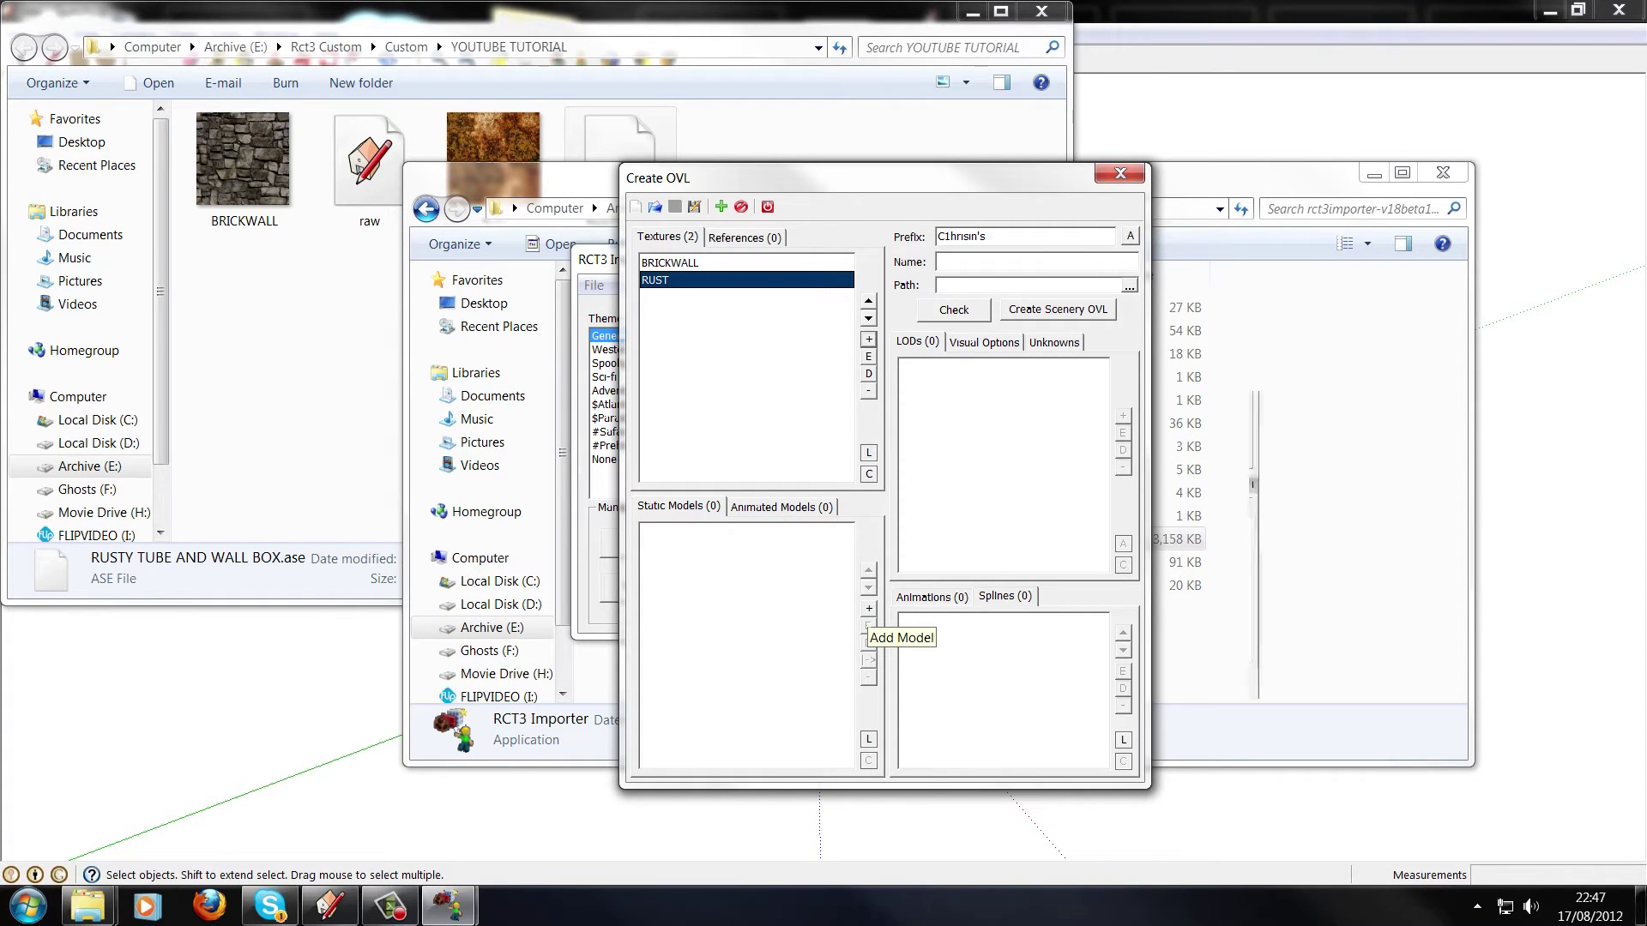
pyautogui.click(869, 608)
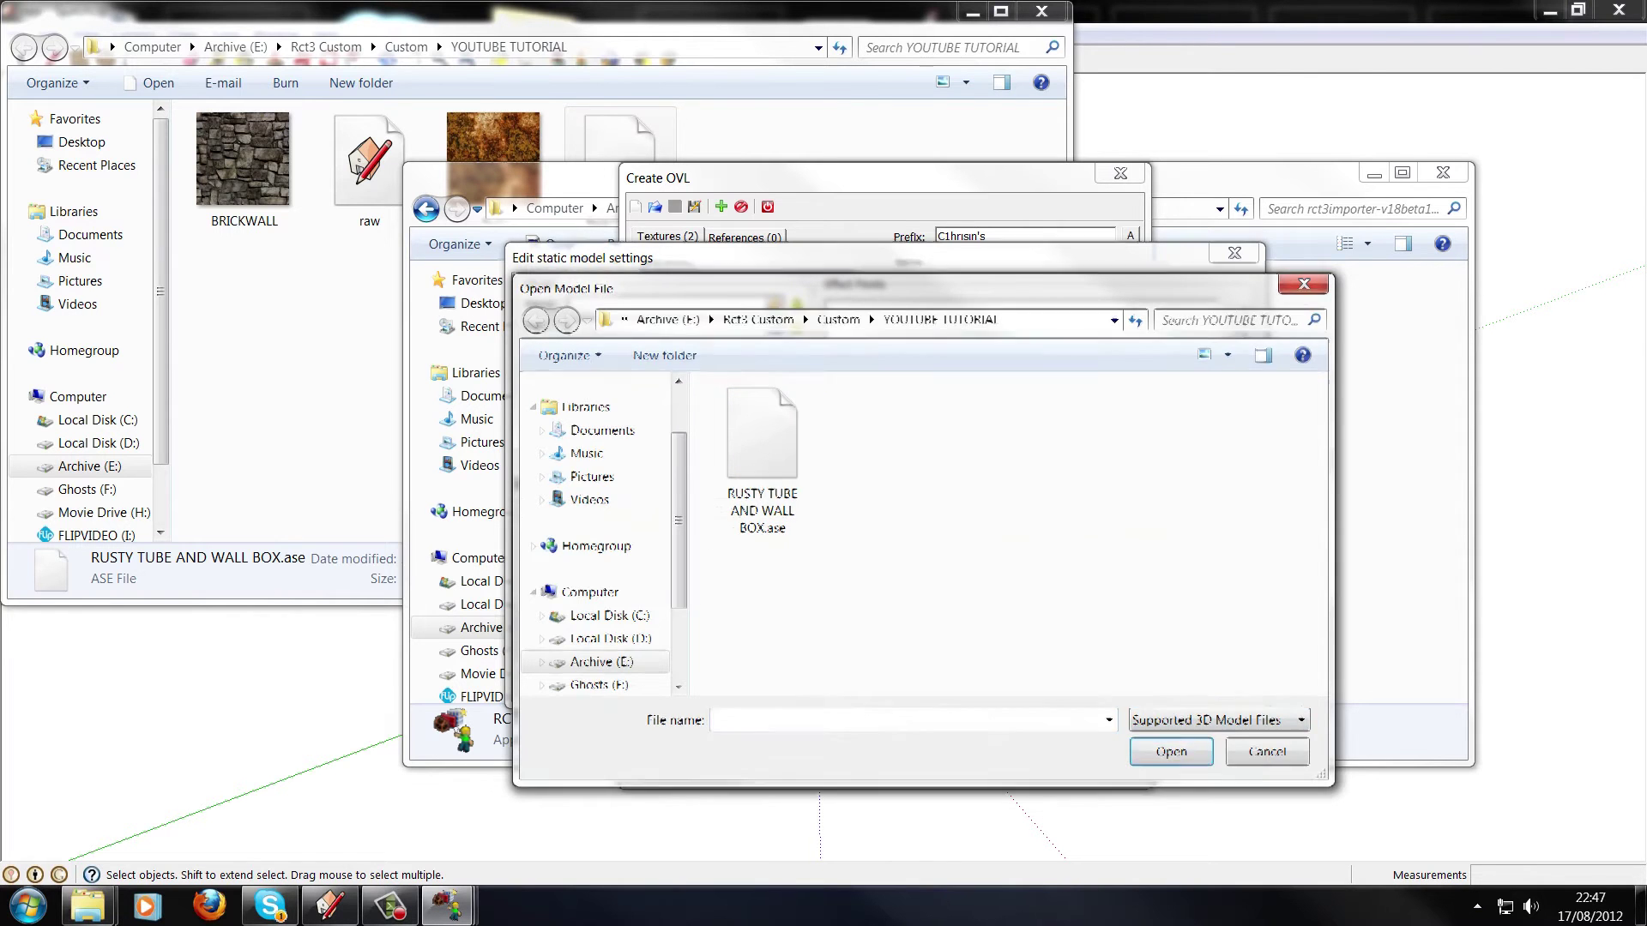
pyautogui.doubleClick(762, 446)
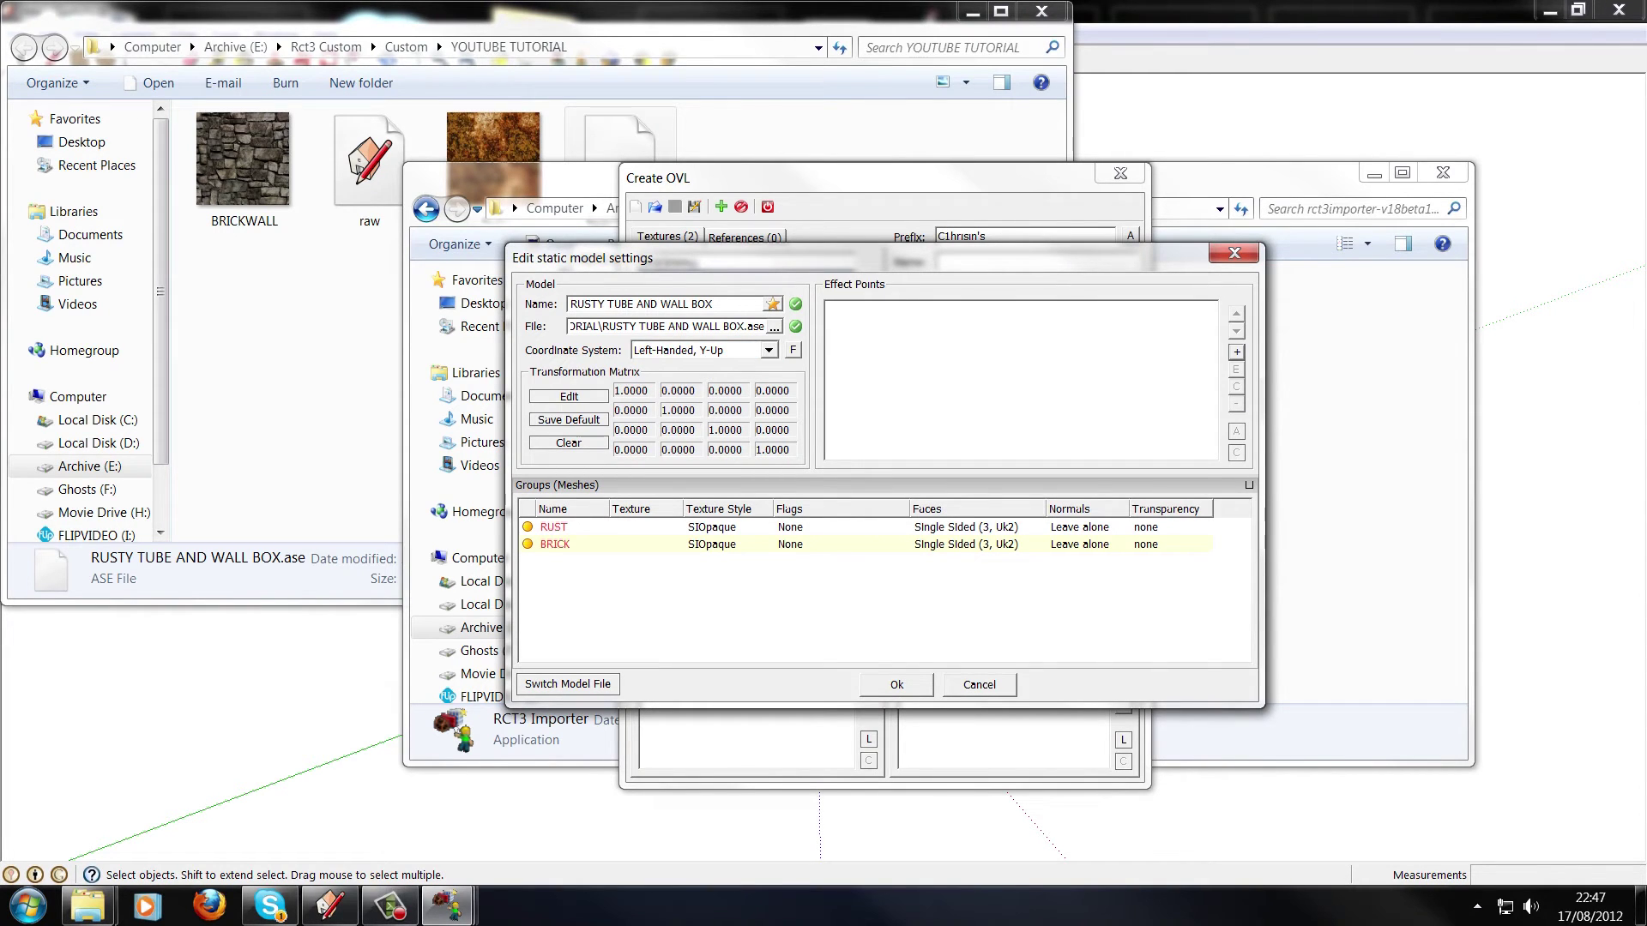
pyautogui.click(769, 350)
pyautogui.click(687, 379)
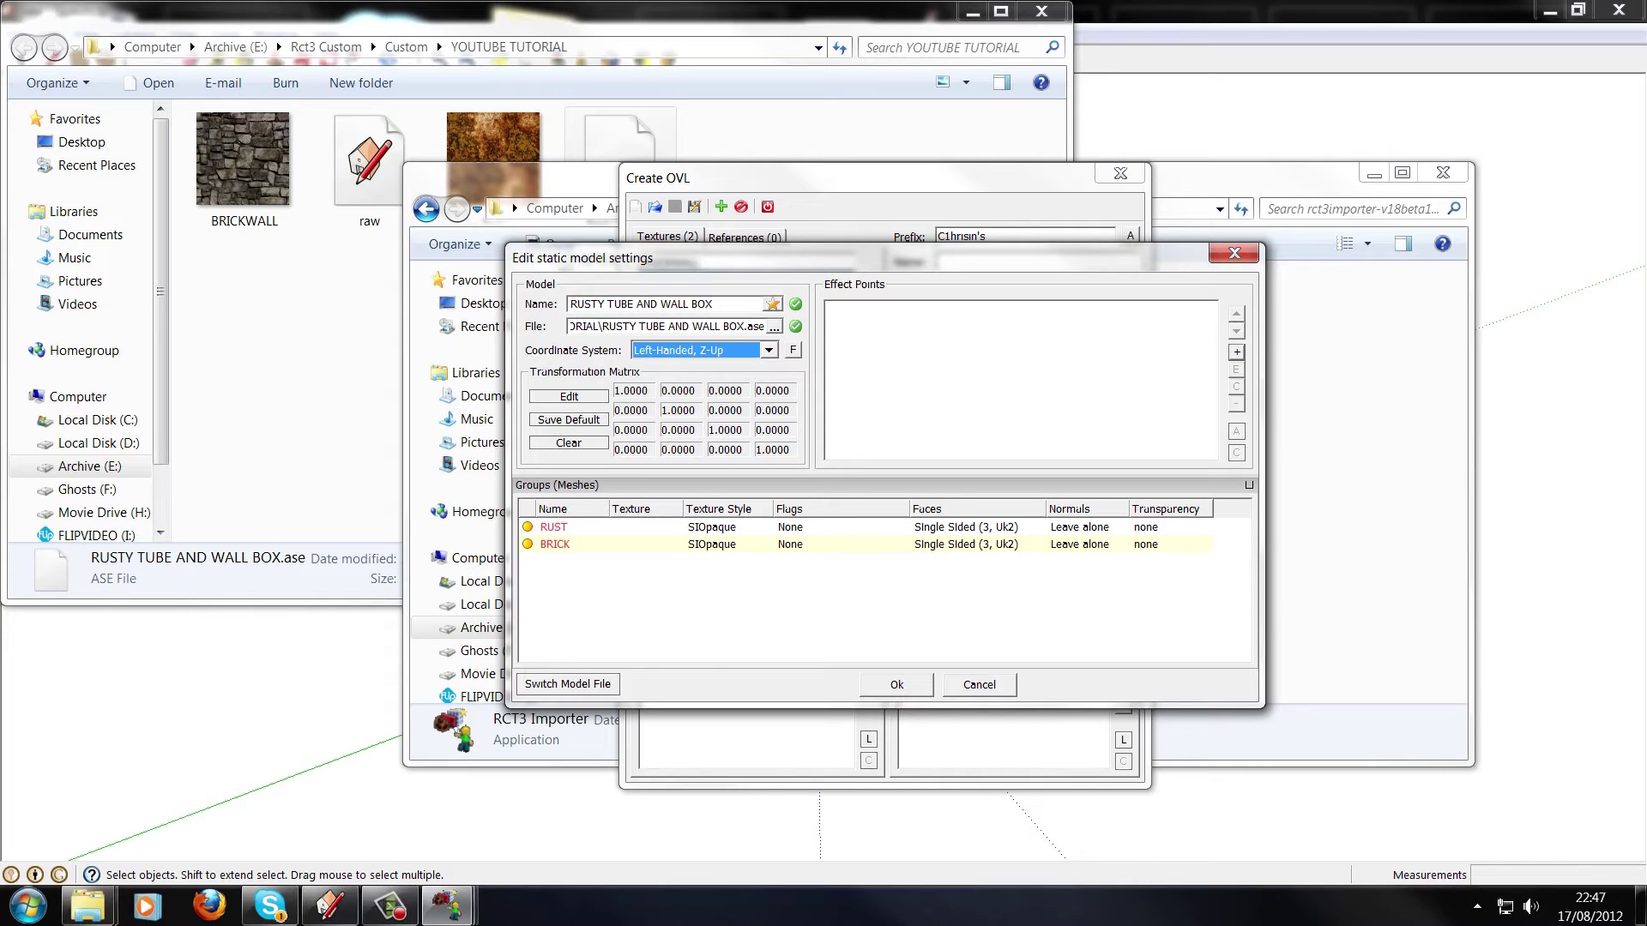
# Assign the RUST texture to the RUST mesh and BRICKWALL to the BRICK mesh, and accept the model settings
pyautogui.click(645, 527)
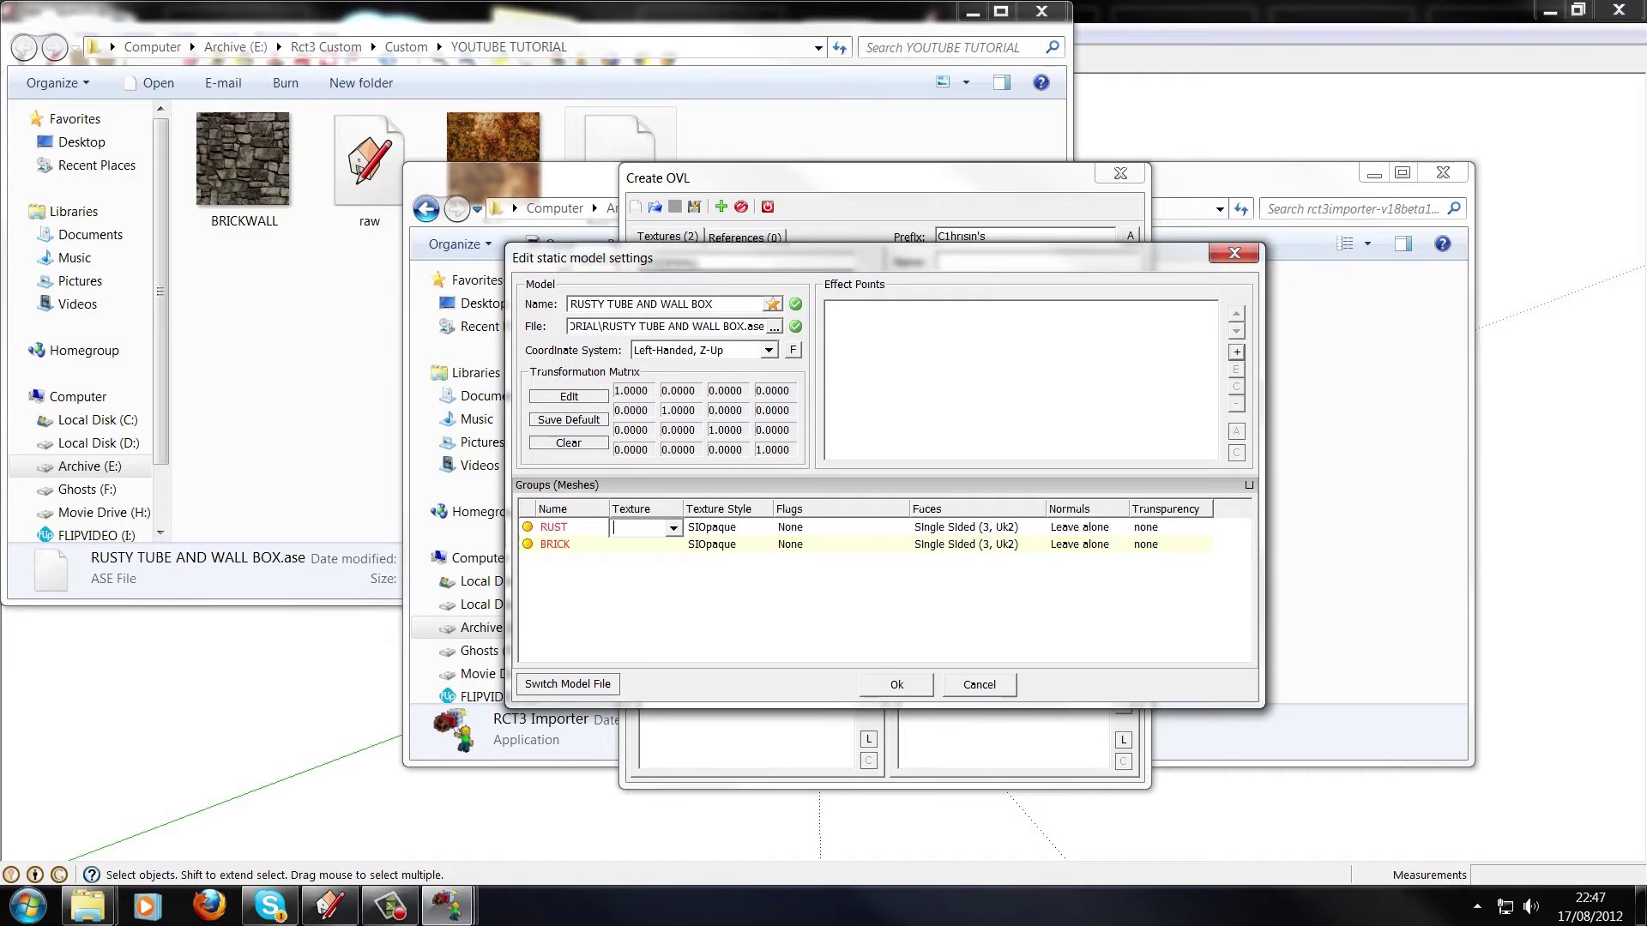
pyautogui.click(675, 528)
pyautogui.click(646, 560)
pyautogui.click(651, 544)
pyautogui.click(674, 544)
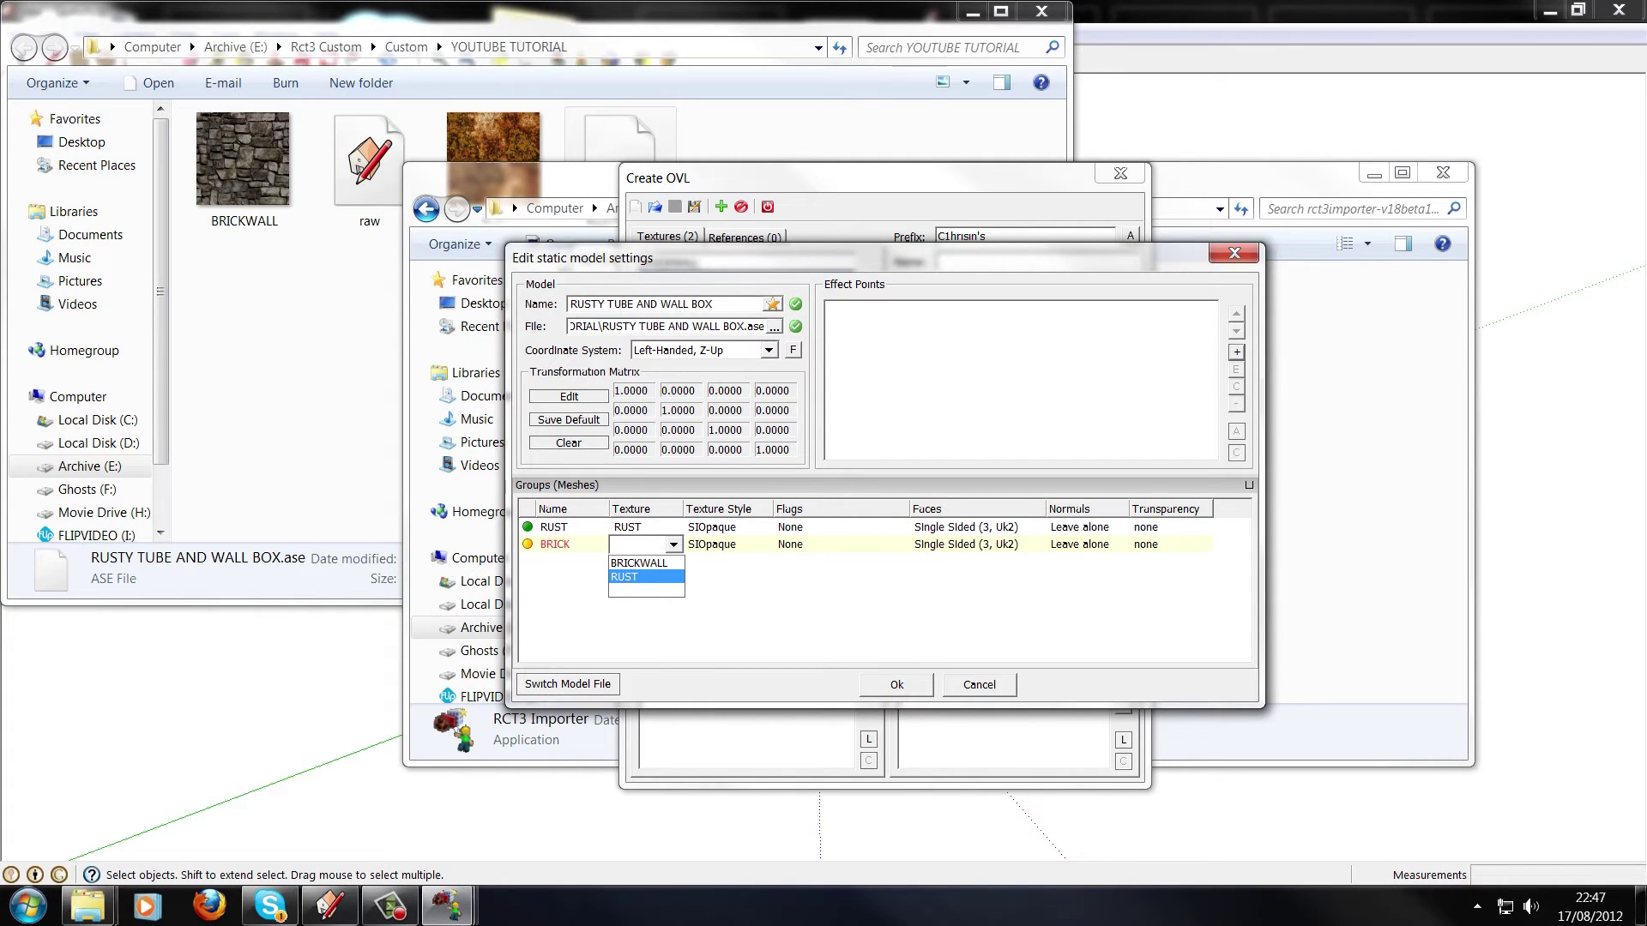
pyautogui.click(640, 563)
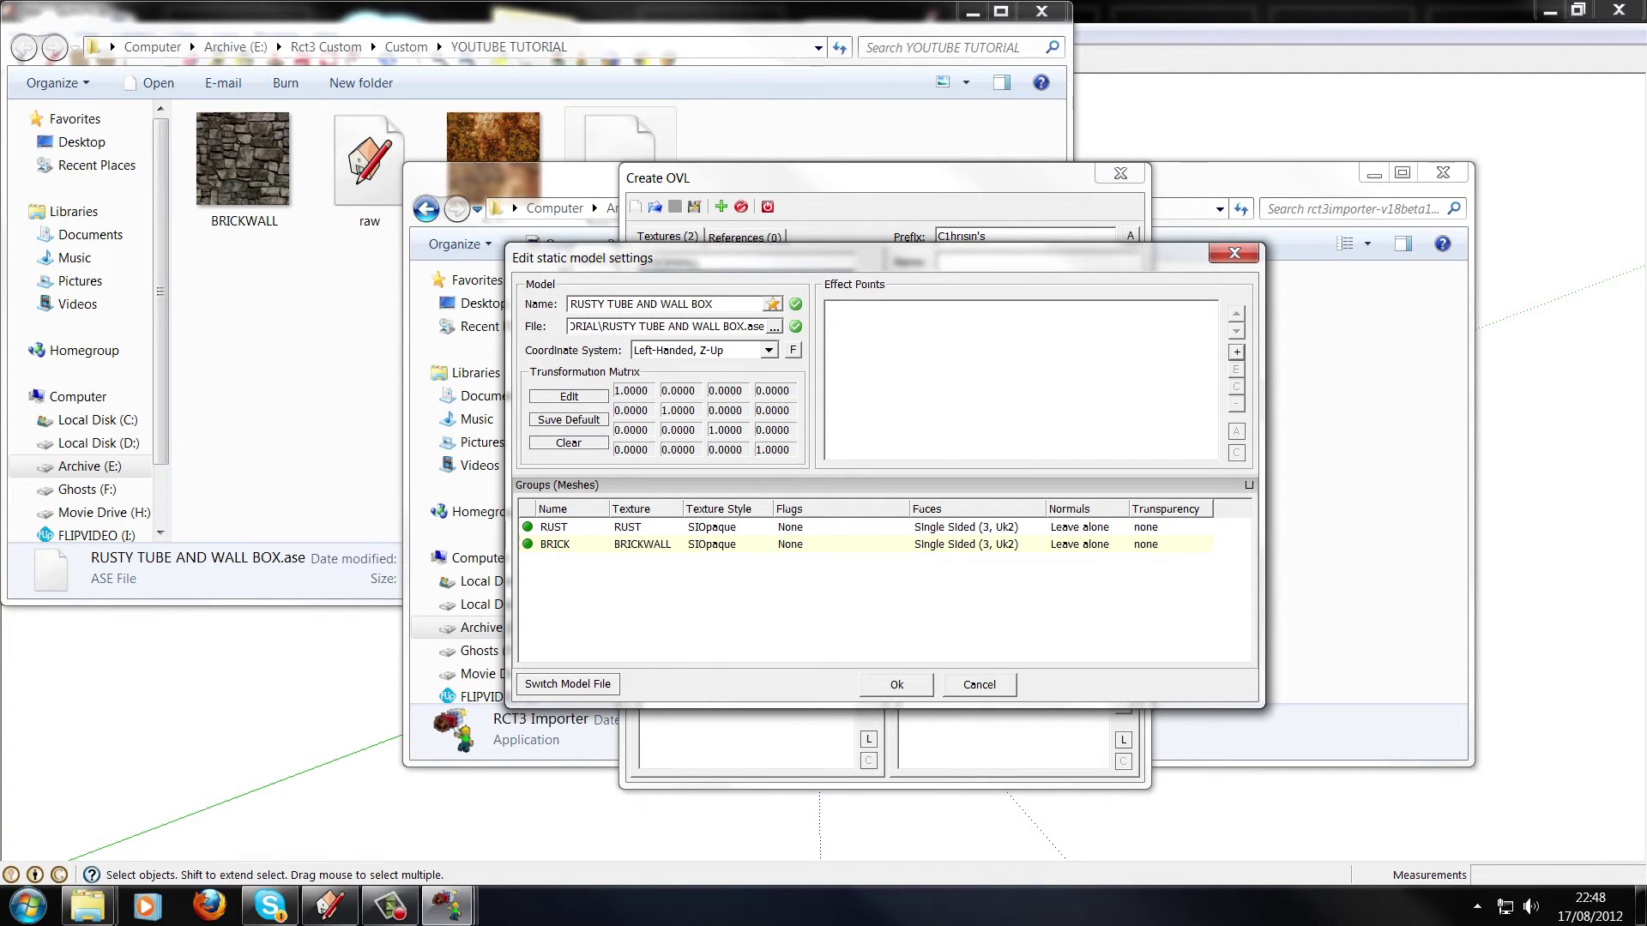
pyautogui.press('Return')
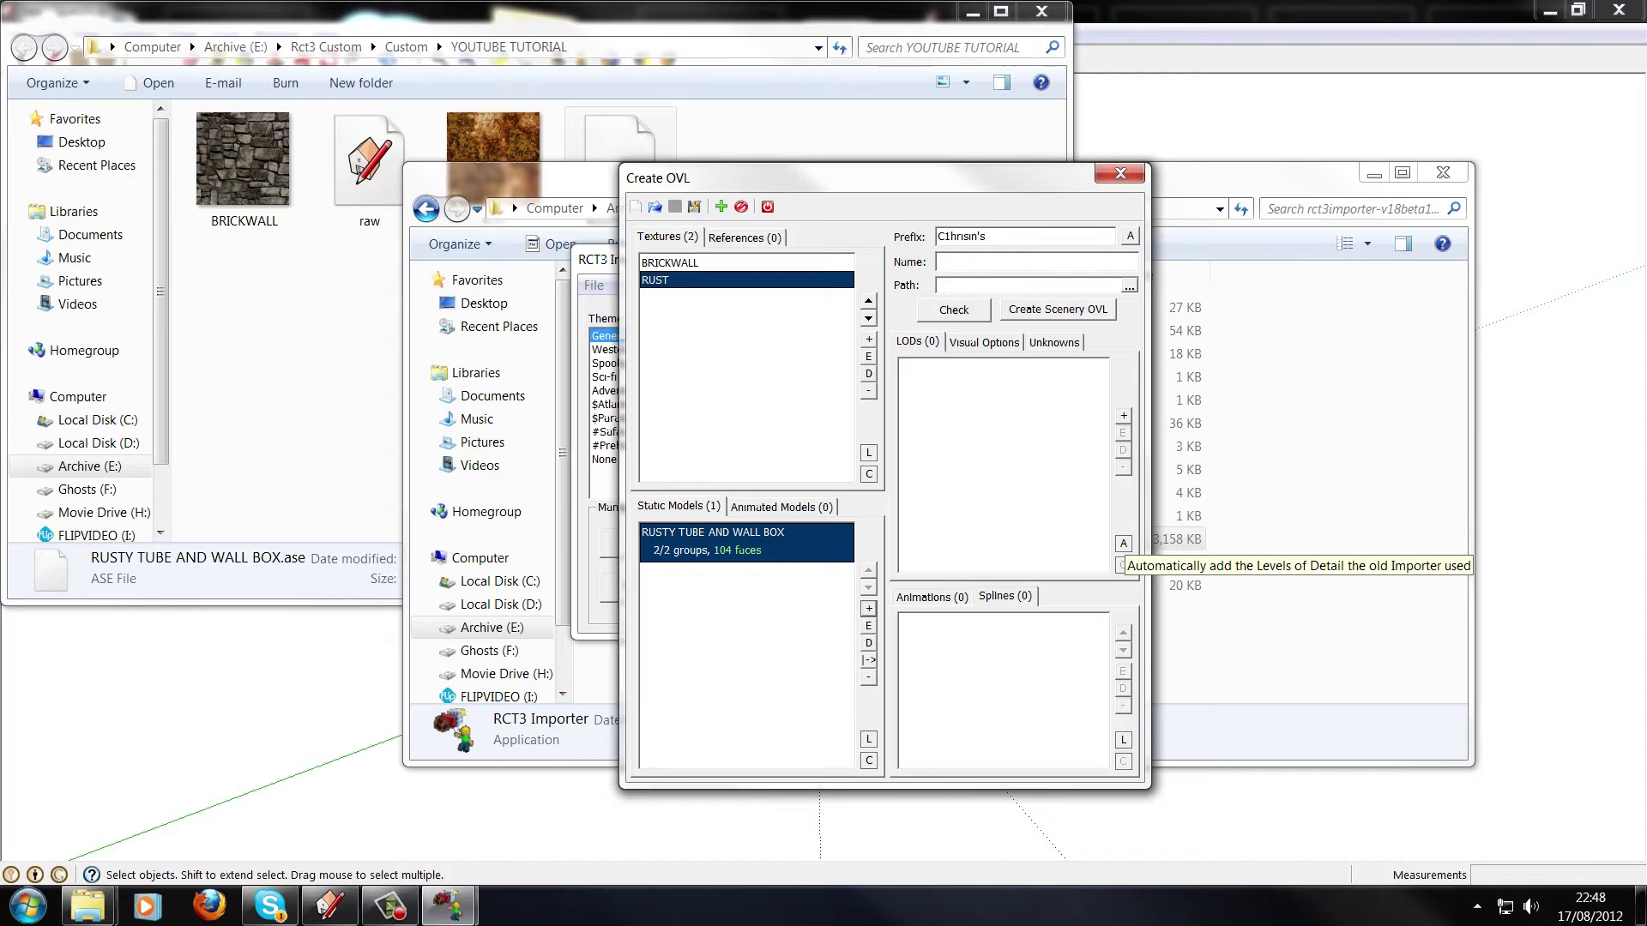
# Add the levels of detail automatically and create the scenery OVL with the name YoutubeScenery
pyautogui.click(1124, 544)
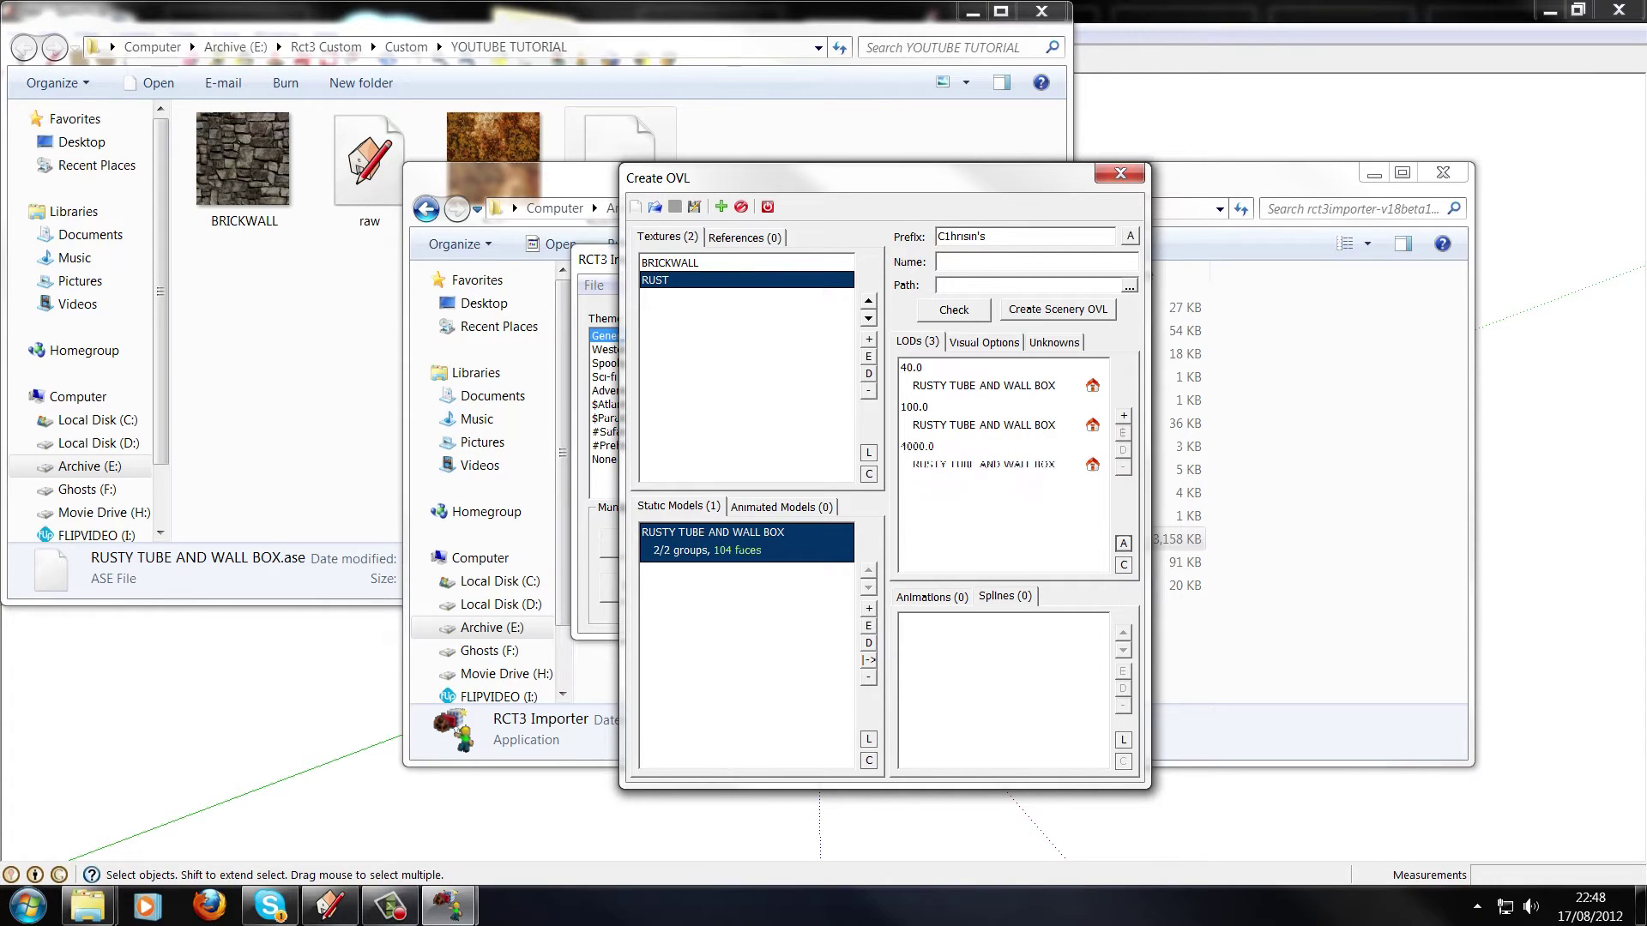
pyautogui.click(1001, 458)
pyautogui.click(1036, 263)
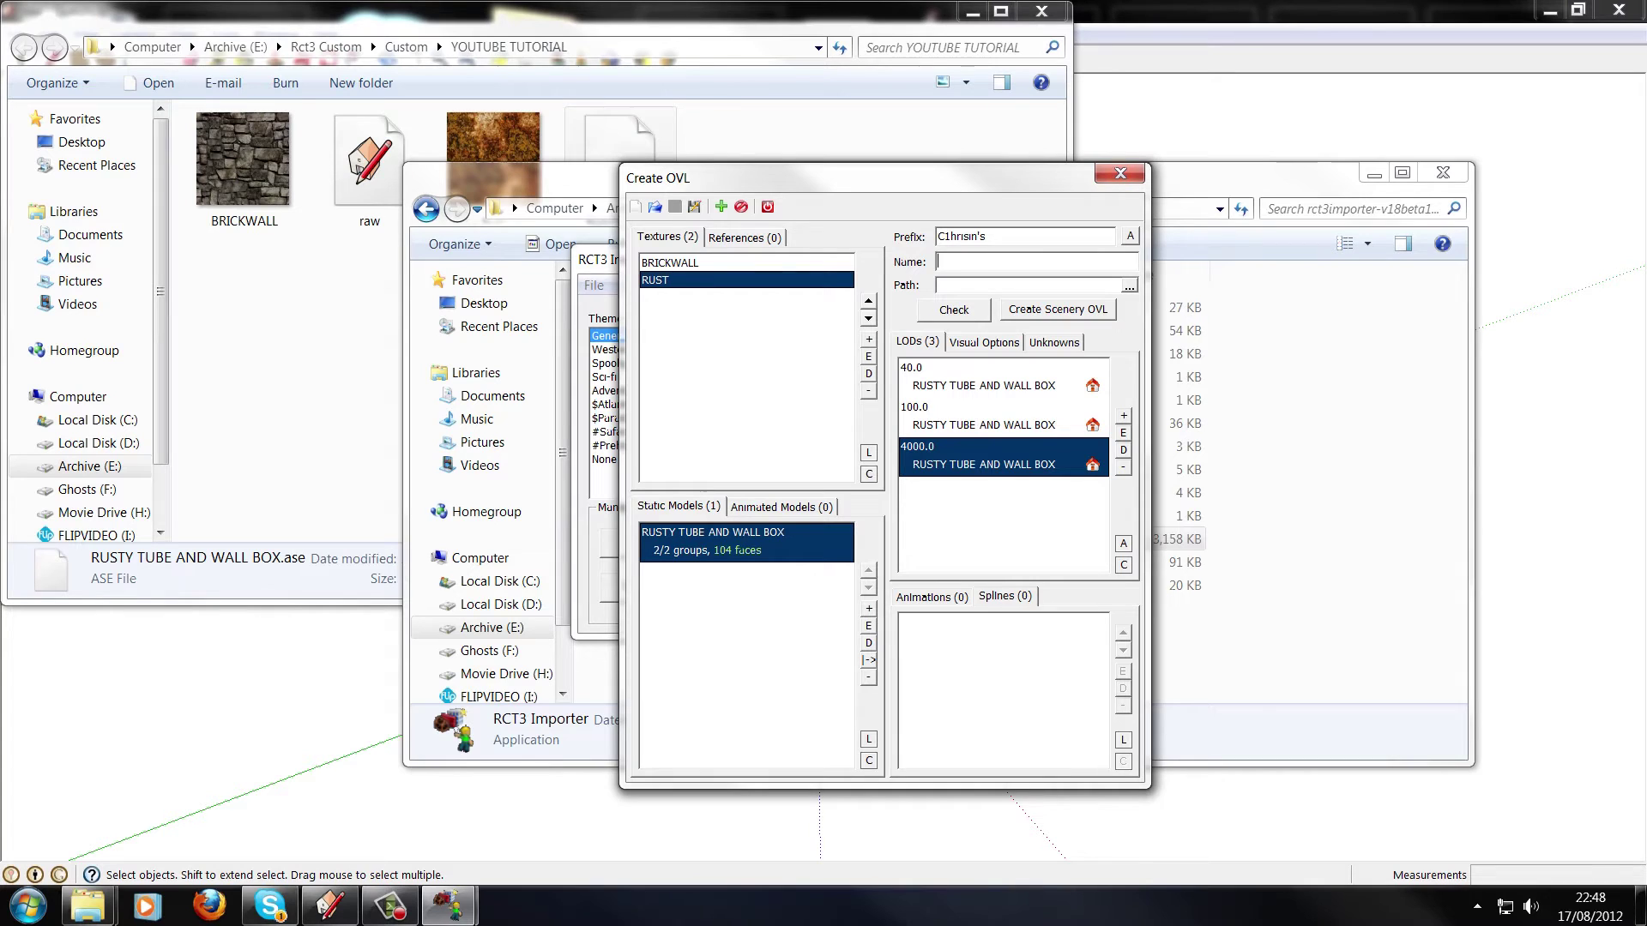
pyautogui.write('YoutubeScenery')
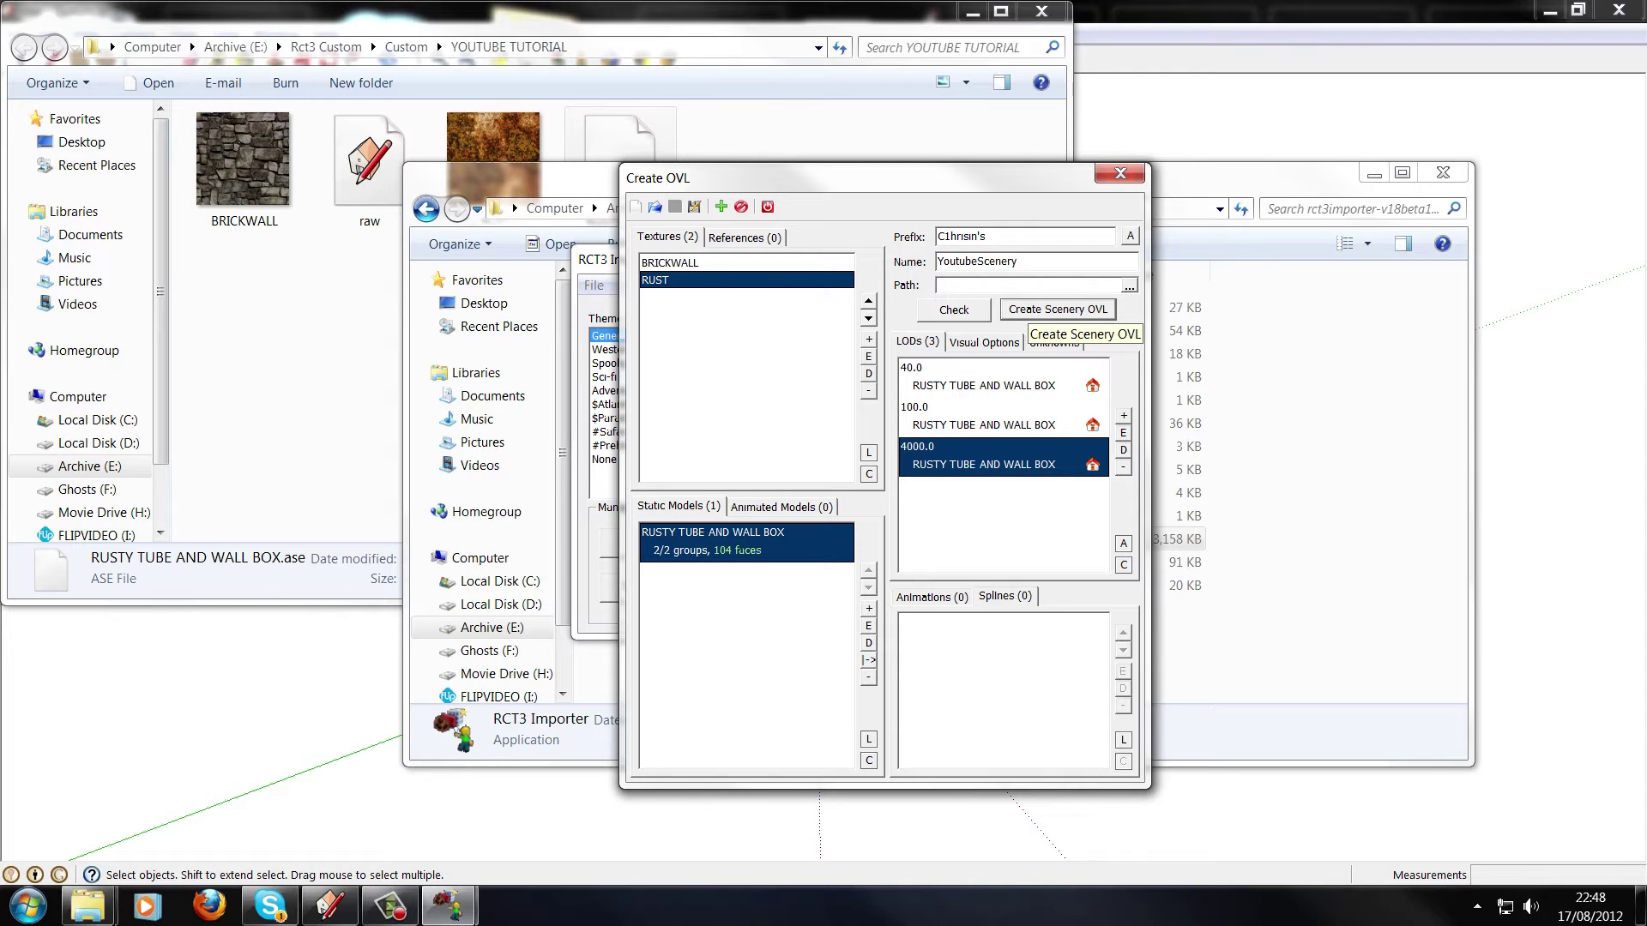
pyautogui.click(1057, 309)
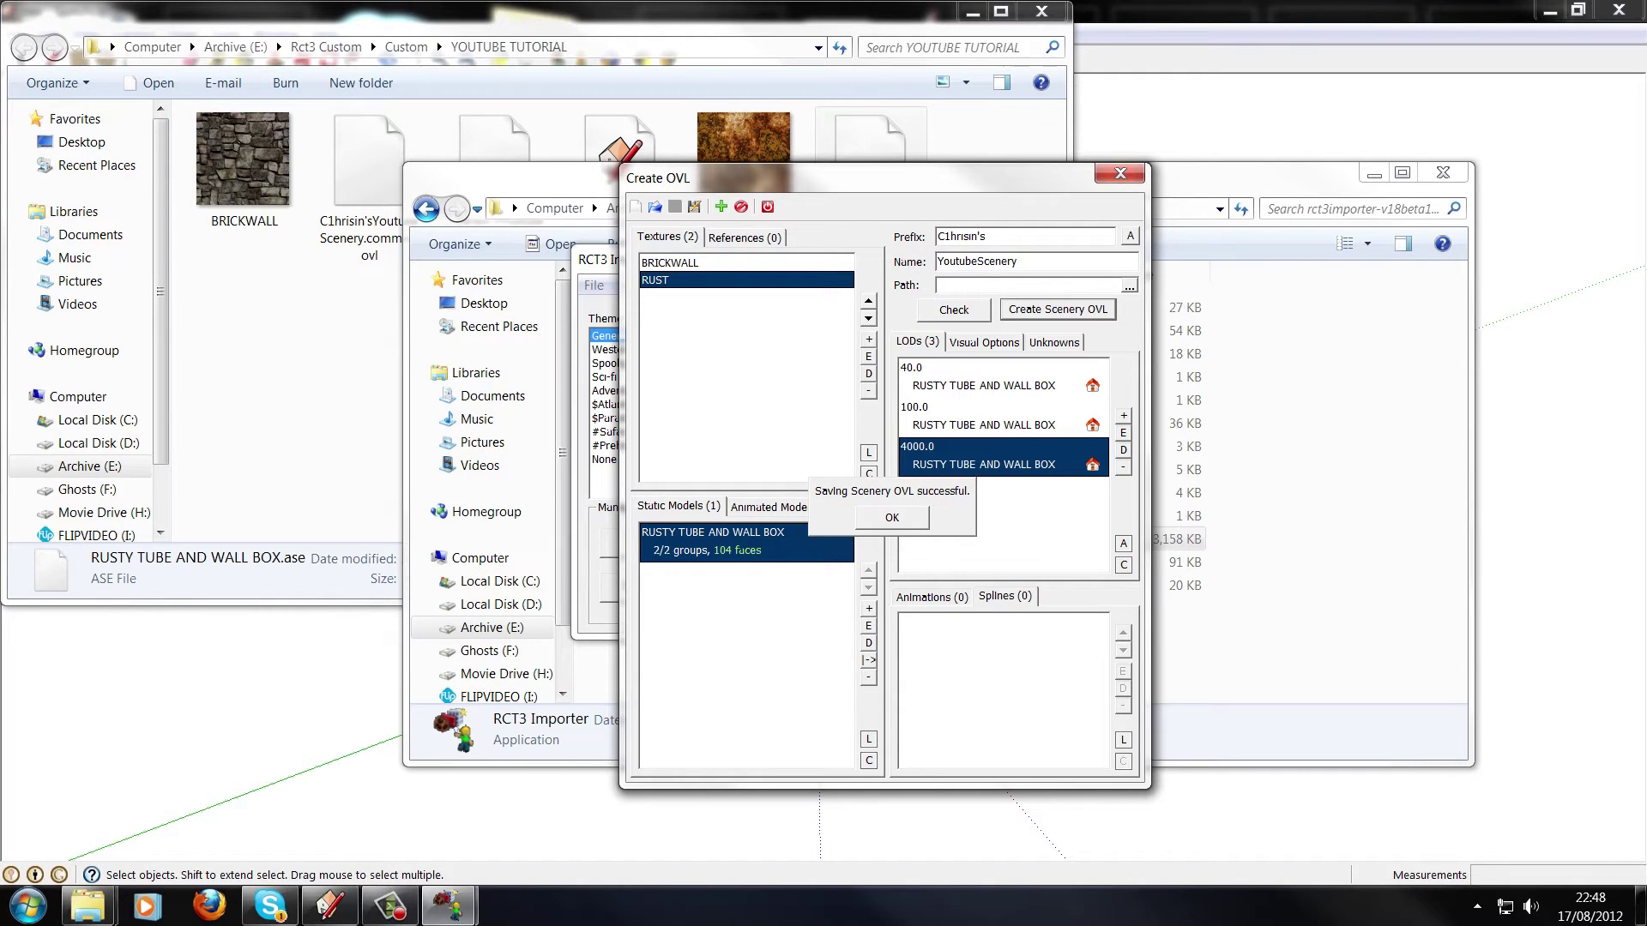
pyautogui.press('Return')
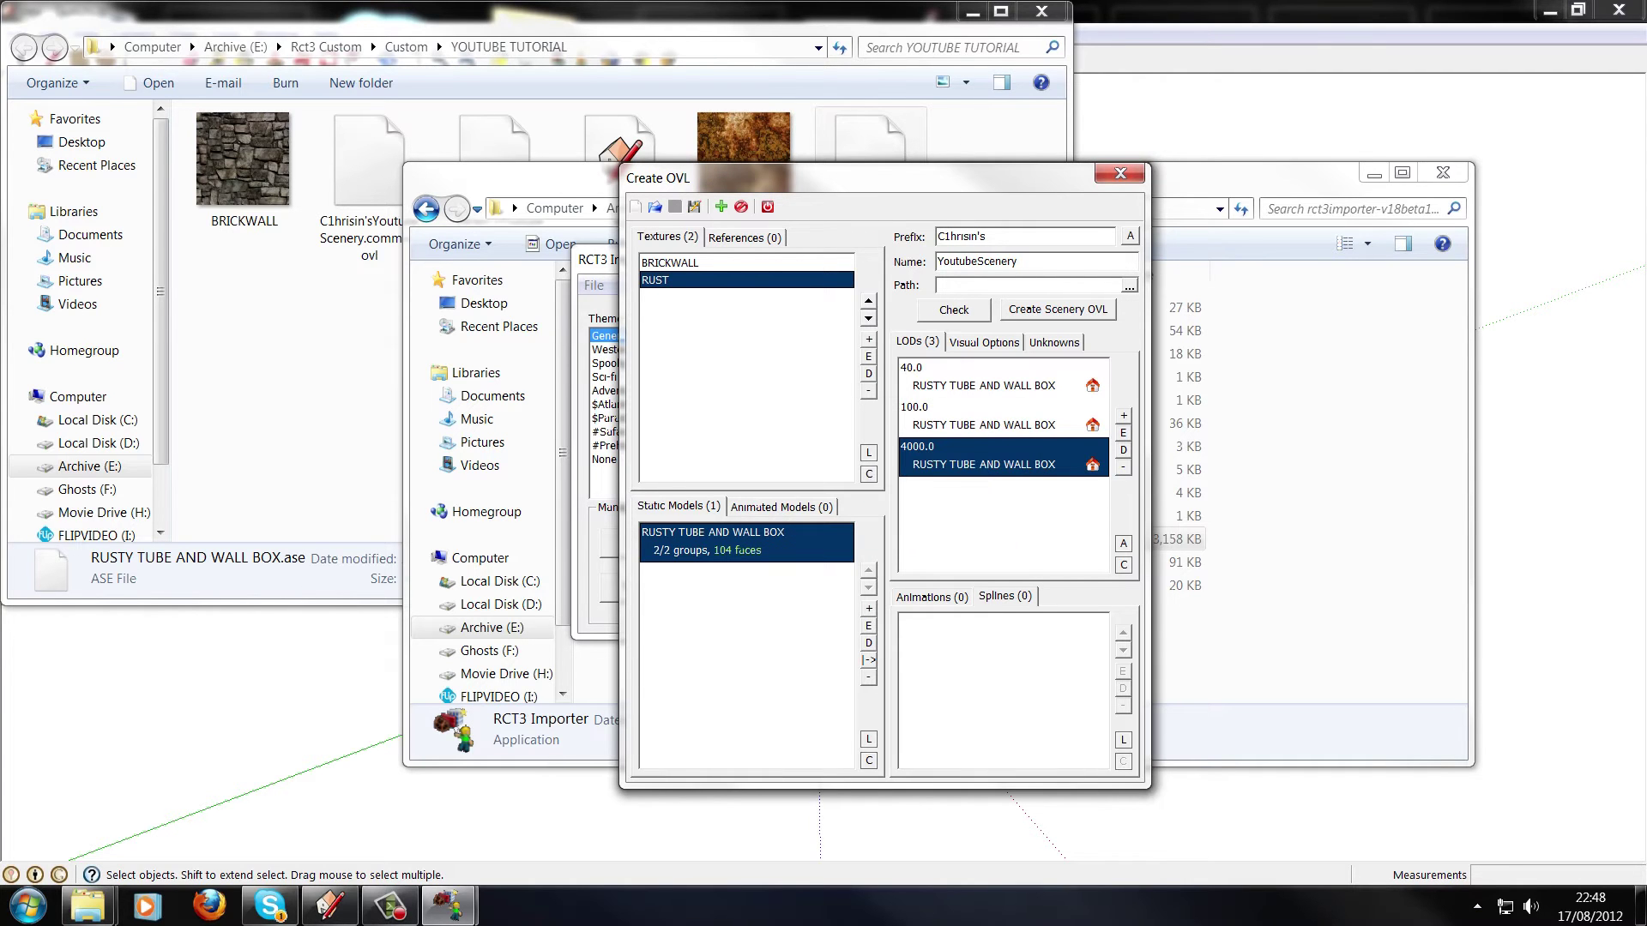
pyautogui.click(1120, 174)
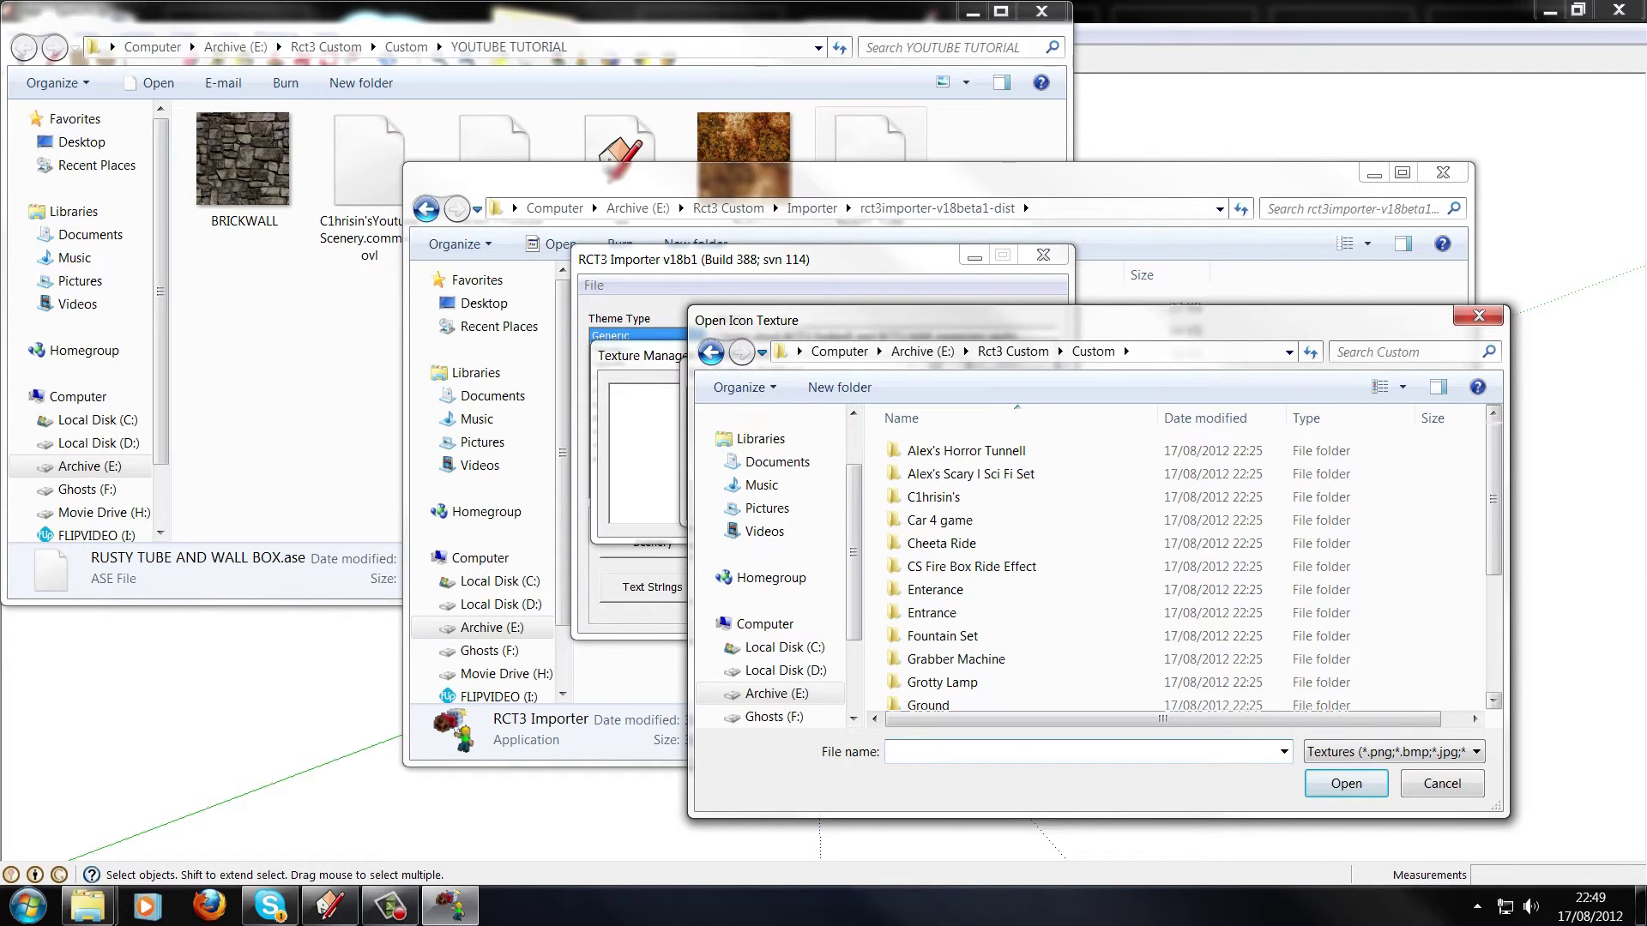
# Add the Rct3 logo JPEG from the Custom folder as an icon texture and create an icon reference for it
pyautogui.moveTo(1493, 499); pyautogui.dragTo(1494, 615)
pyautogui.click(974, 699)
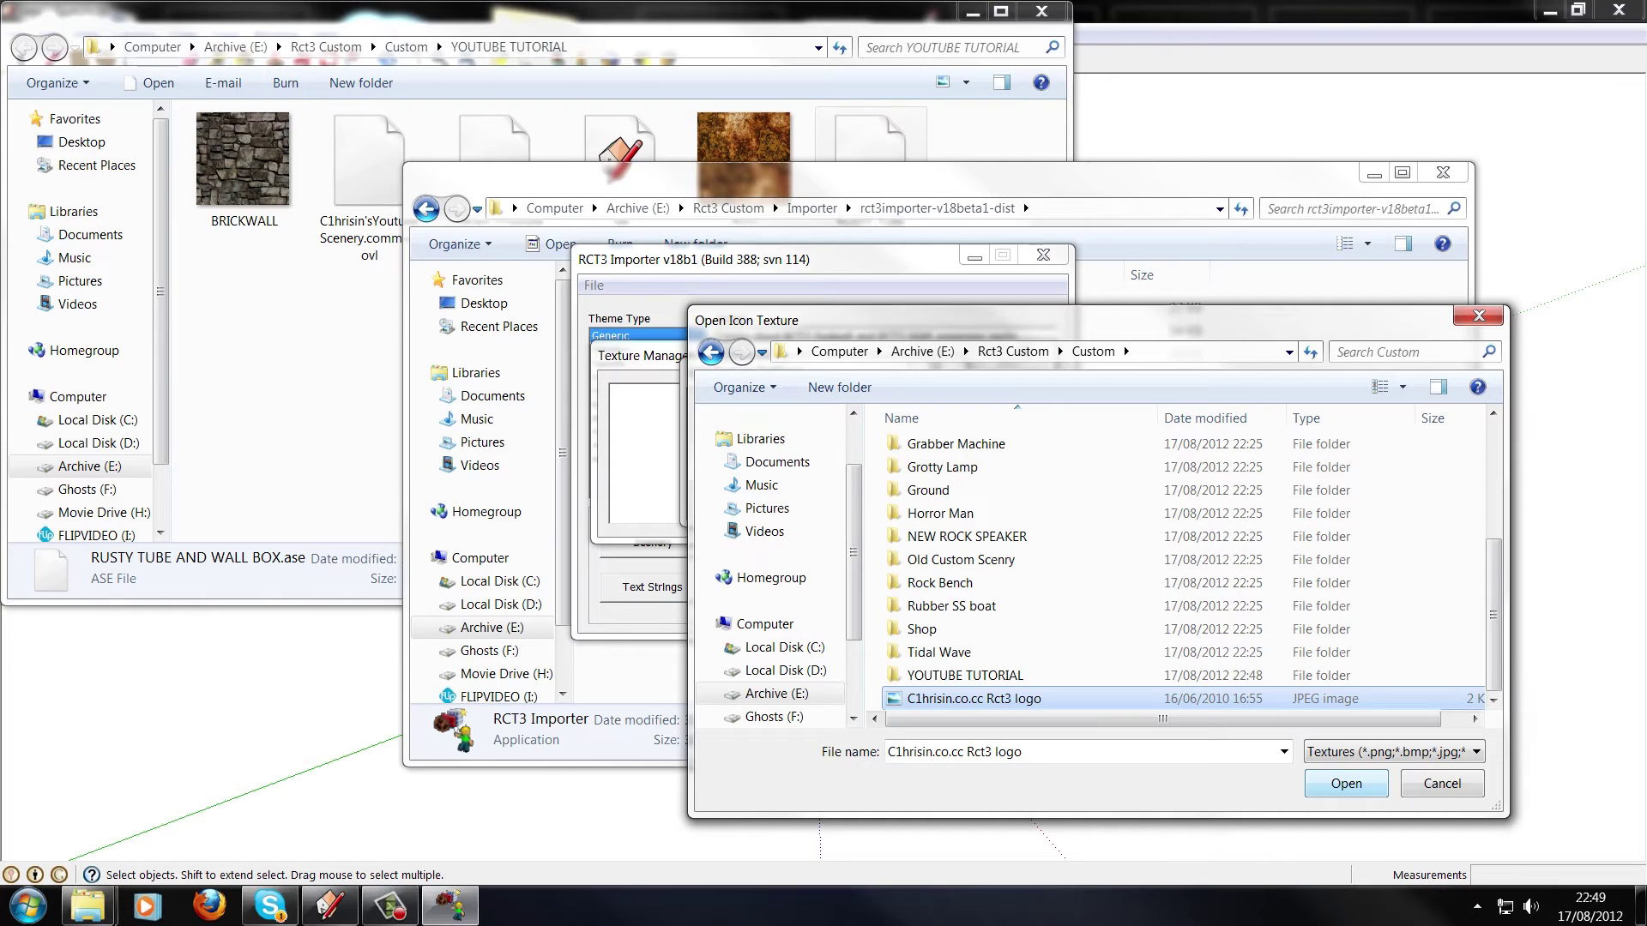
pyautogui.press('Return')
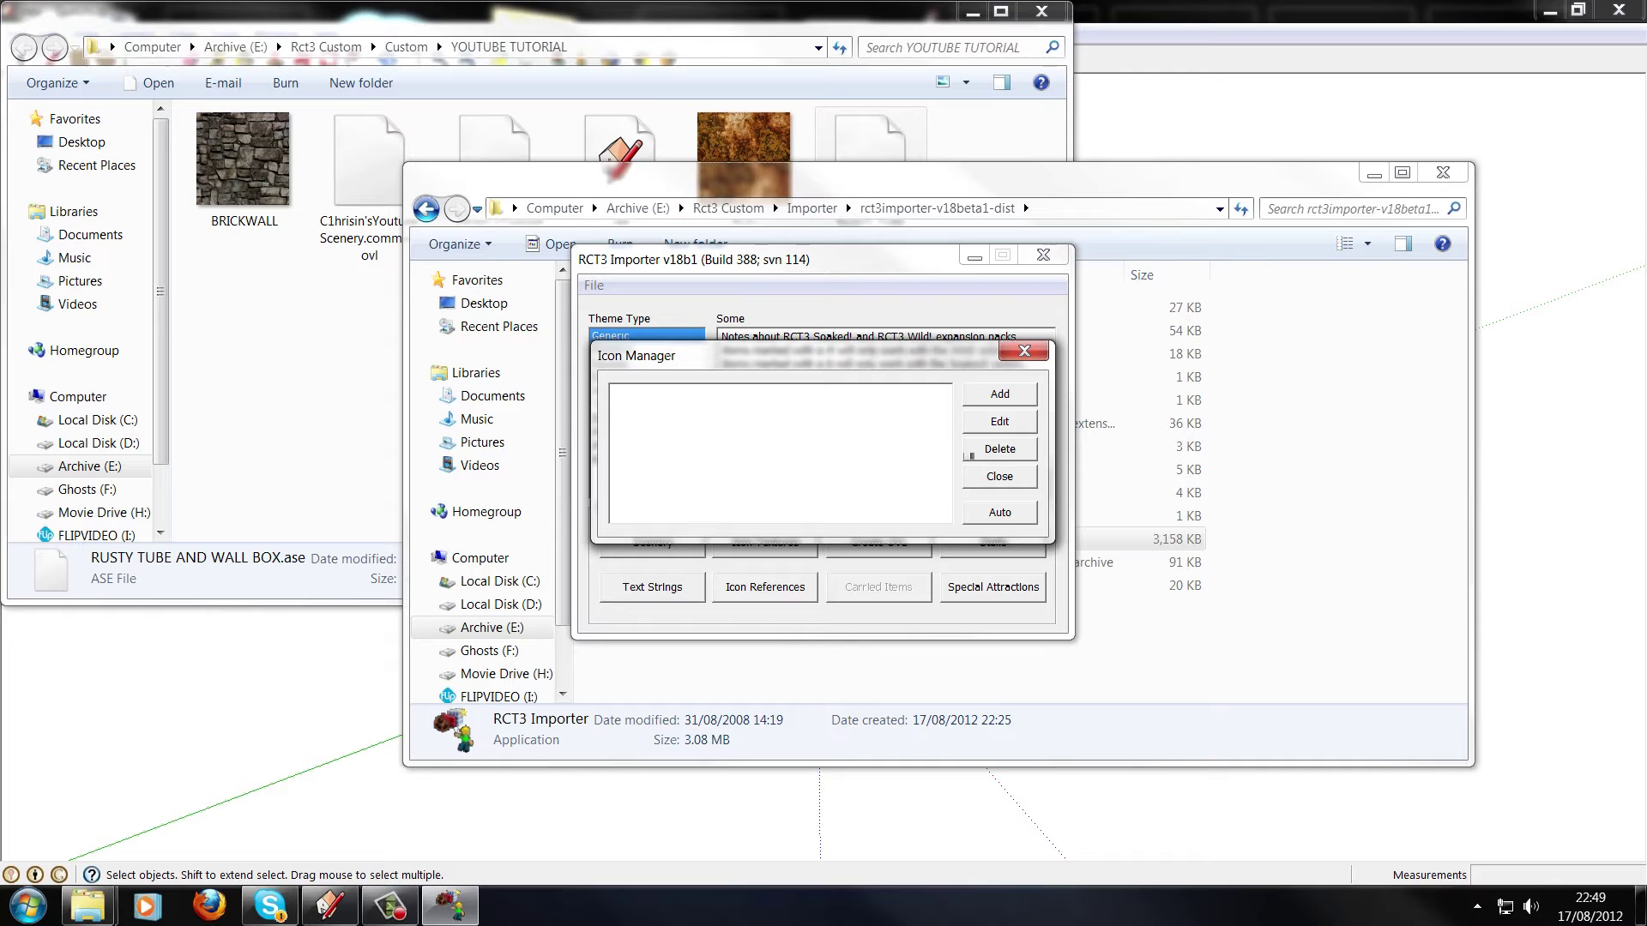
pyautogui.press('Return')
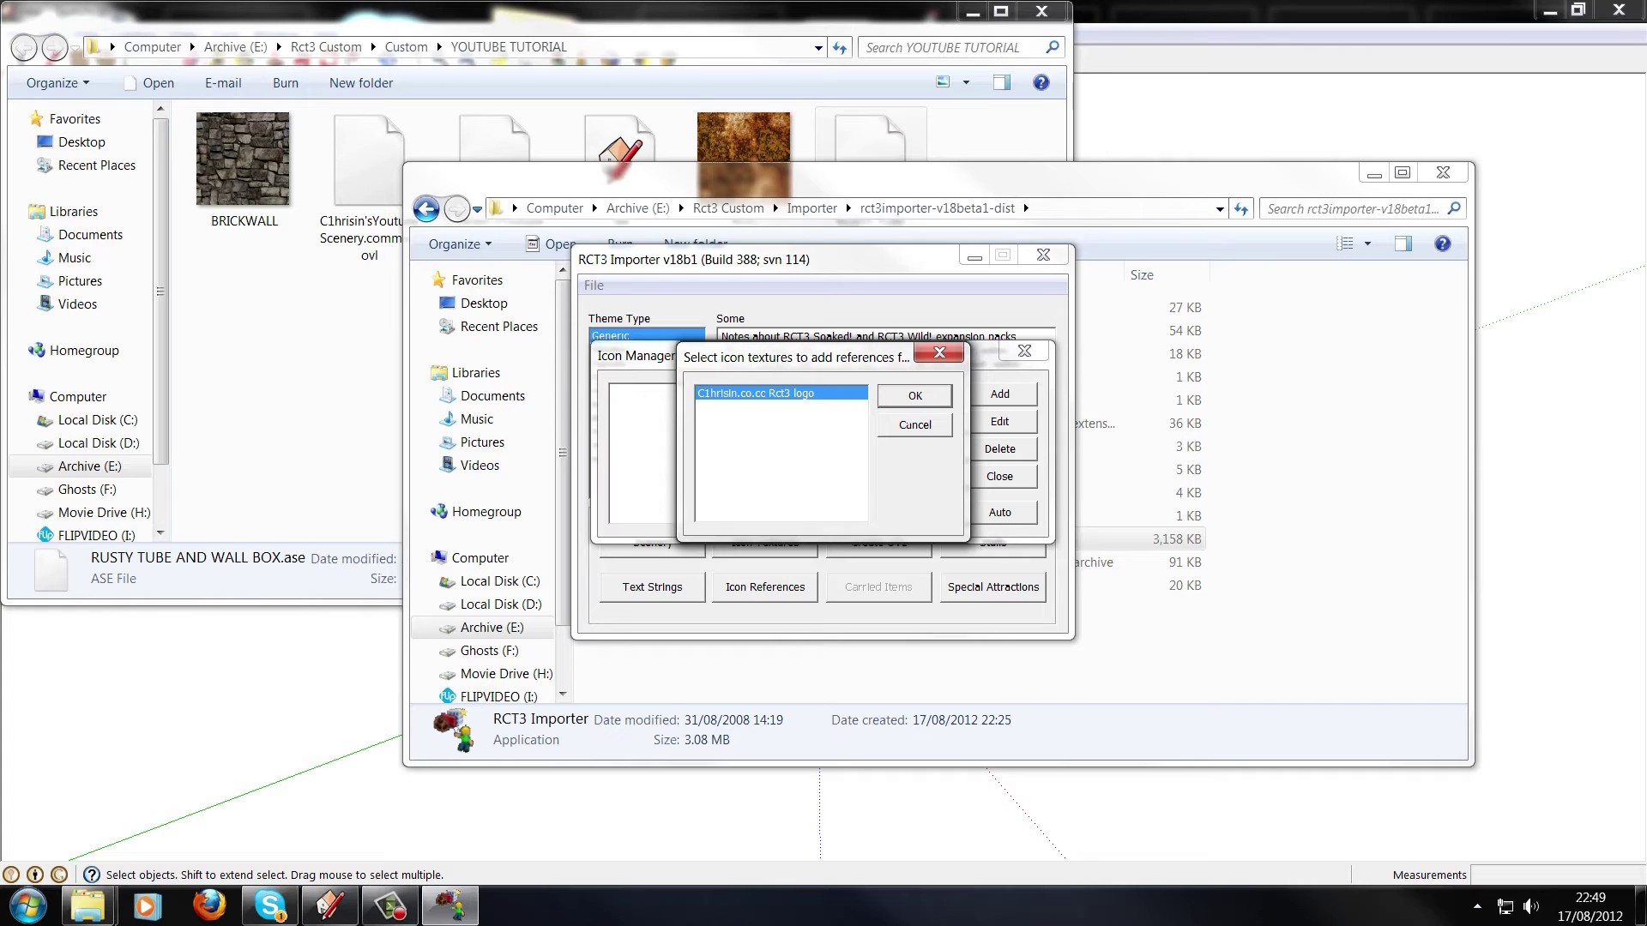
pyautogui.press('Return')
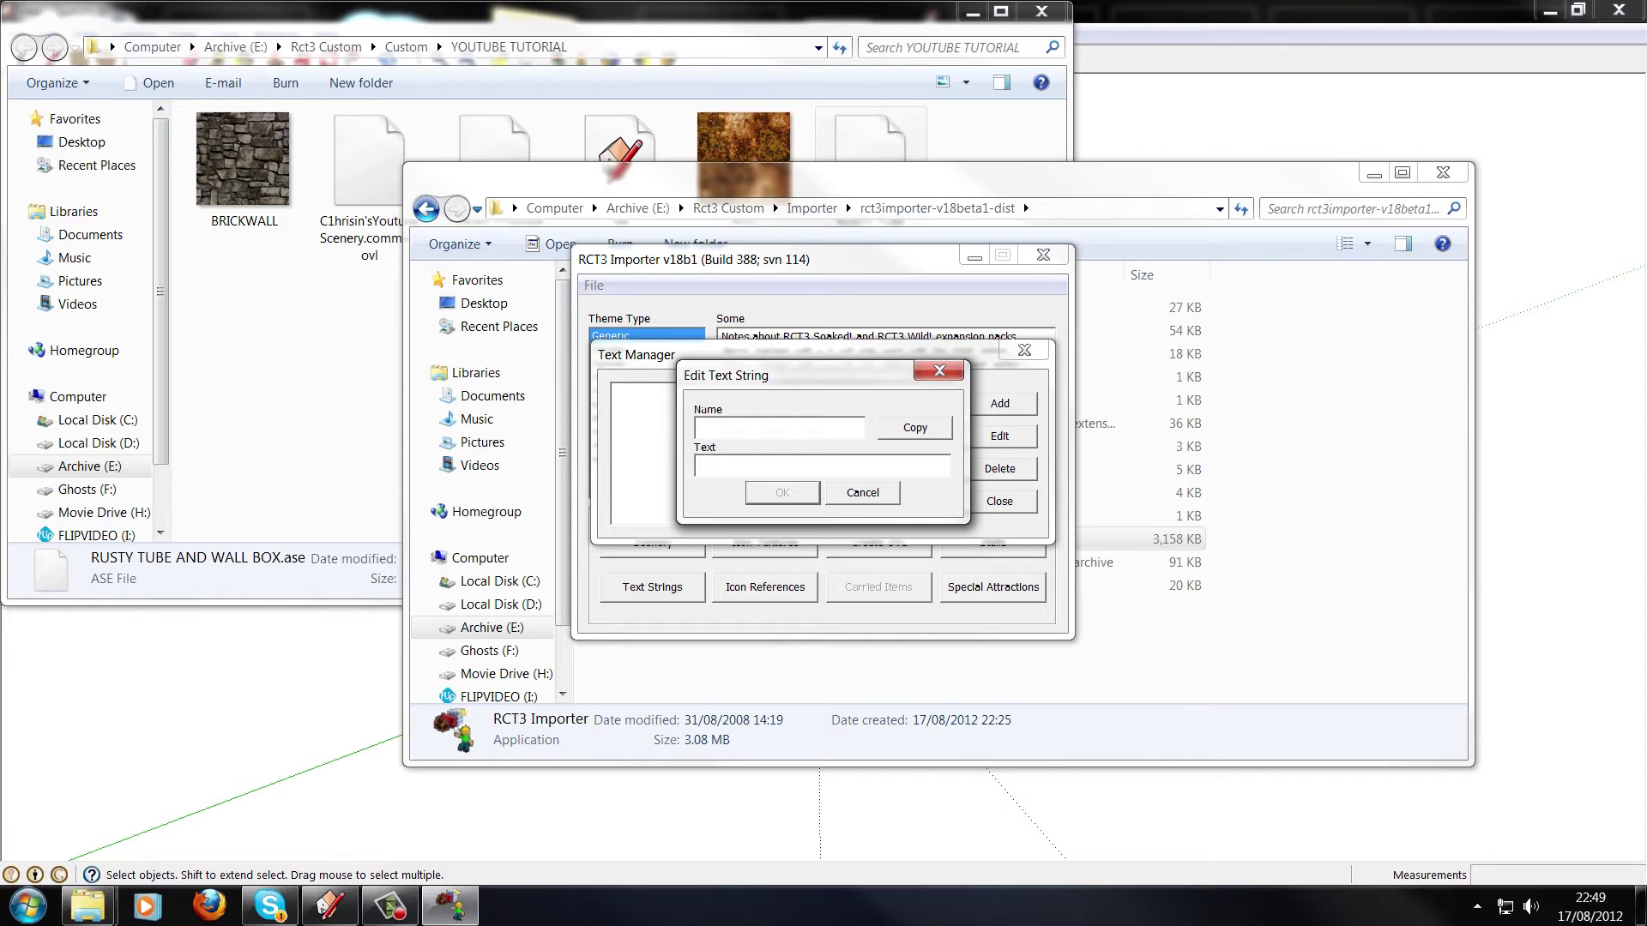
# Add a text string with the creator's name followed by "Youtube Set", using the same wording for name and text
pyautogui.write("C1hrisin's Youtube Set")
pyautogui.click(915, 428)
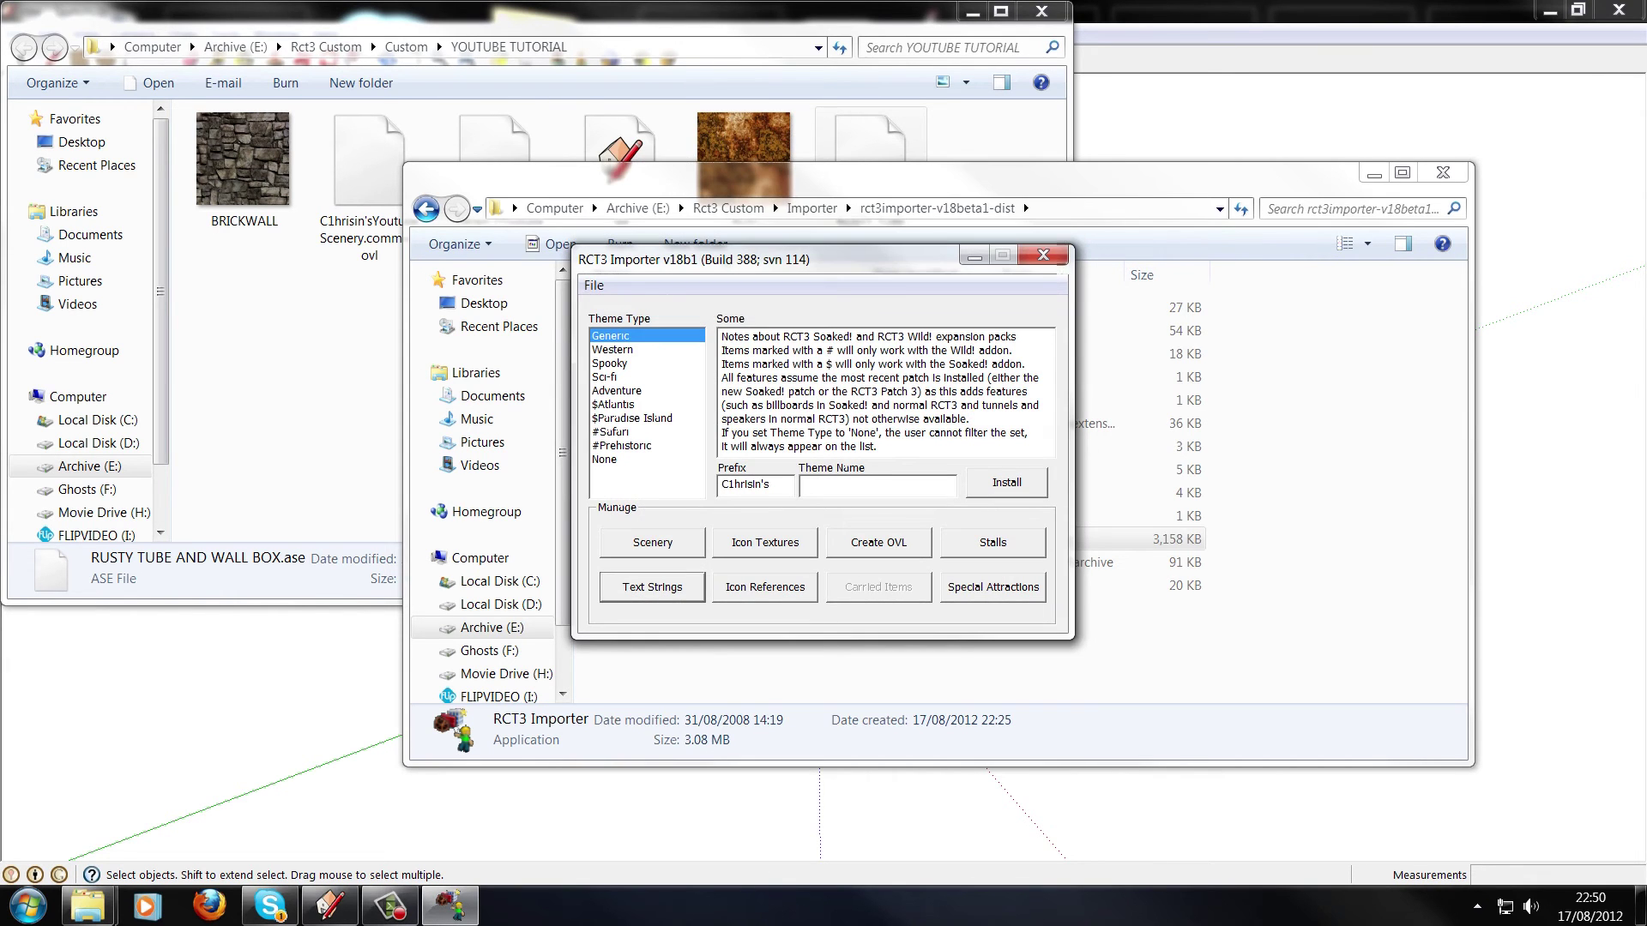
# Add a new scenery item and open the selection of its OVL file
pyautogui.hotkey('ctrl', 'o')
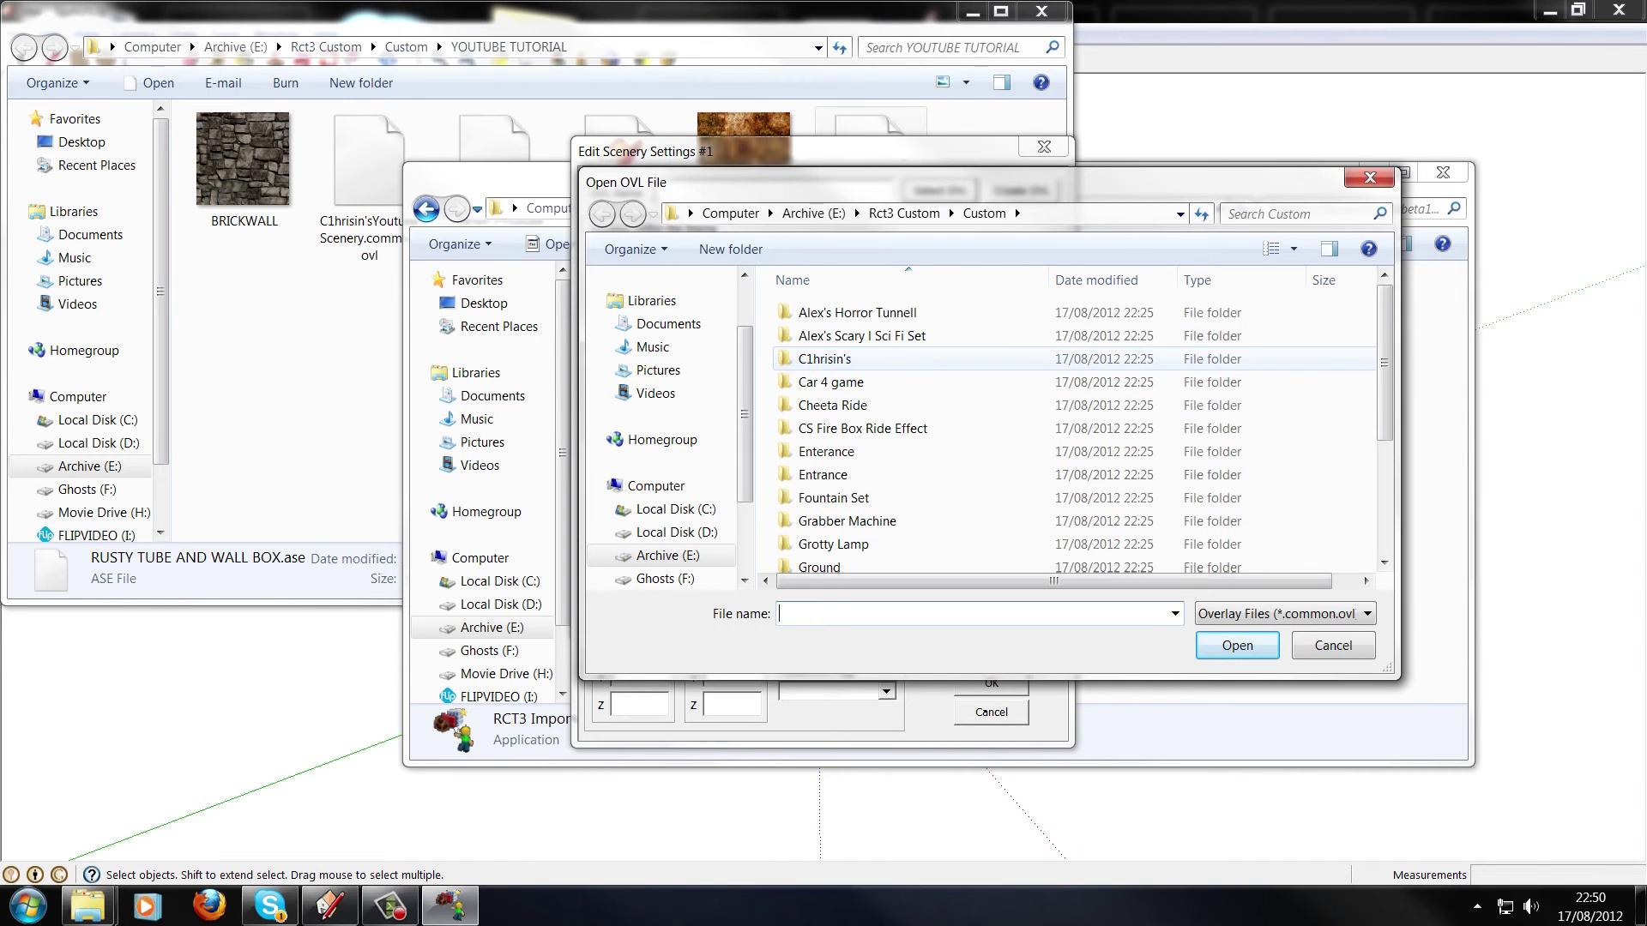